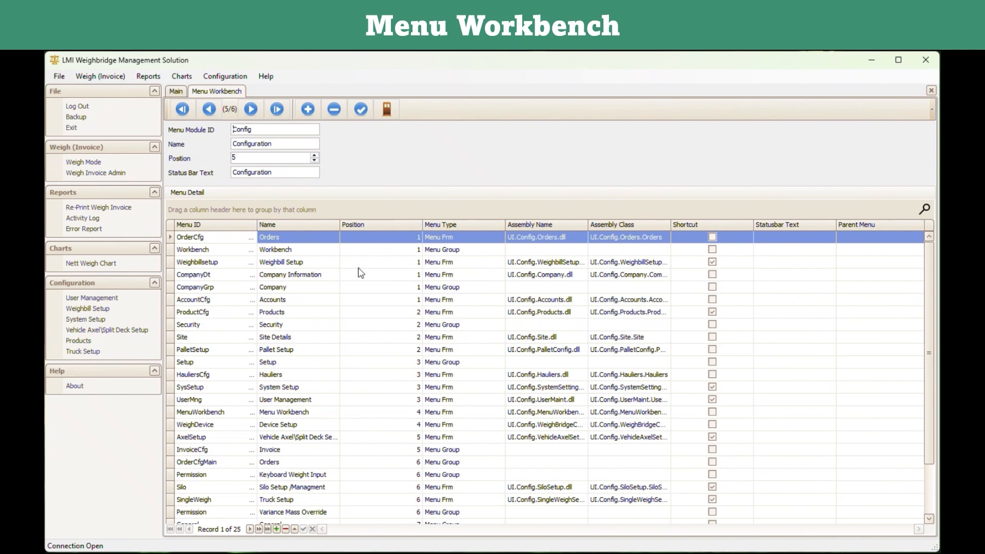
# Select the User Management and Truck Setup entries in the Menu Detail list.
pyautogui.scroll(-1, 361, 273)
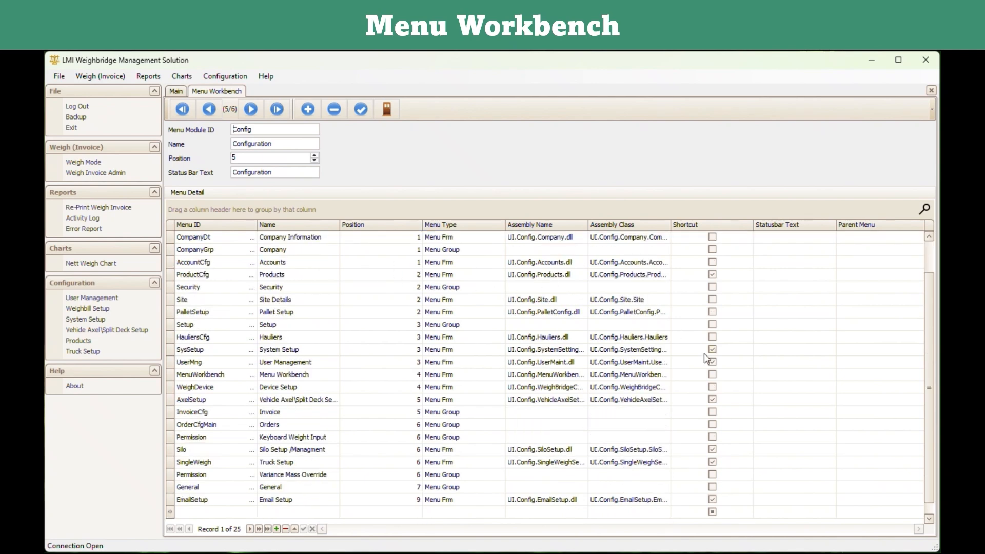
pyautogui.click(717, 365)
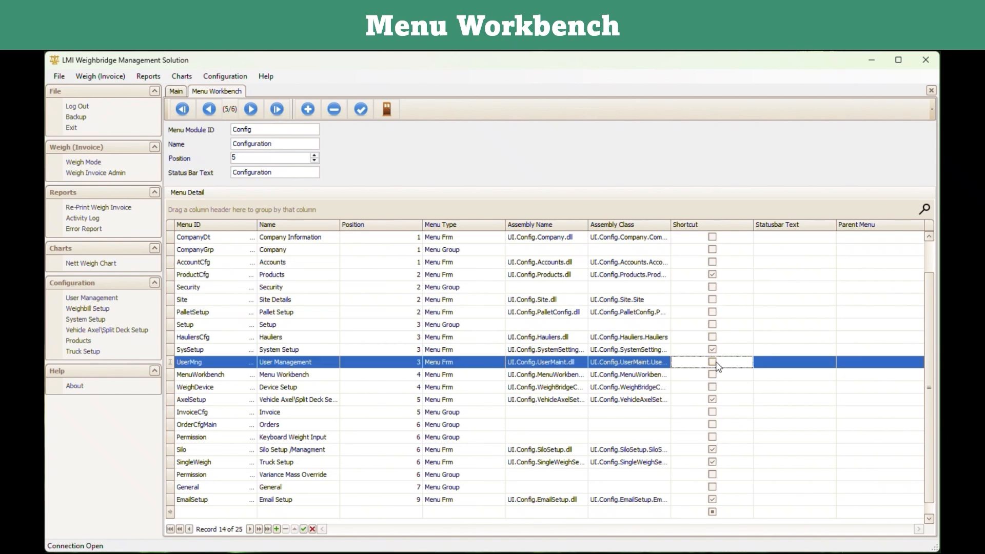
pyautogui.click(715, 353)
pyautogui.click(715, 363)
pyautogui.click(716, 465)
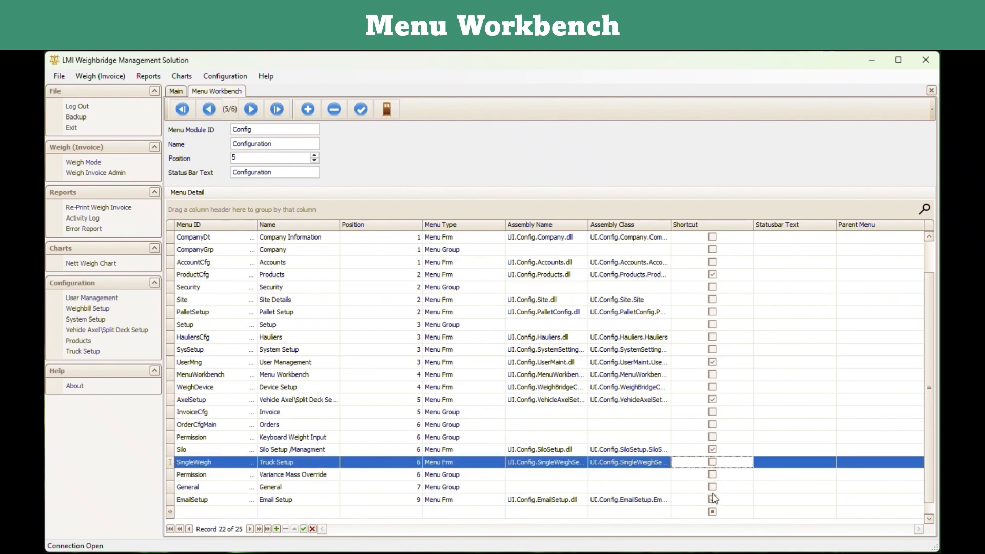
pyautogui.scroll(1, 692, 431)
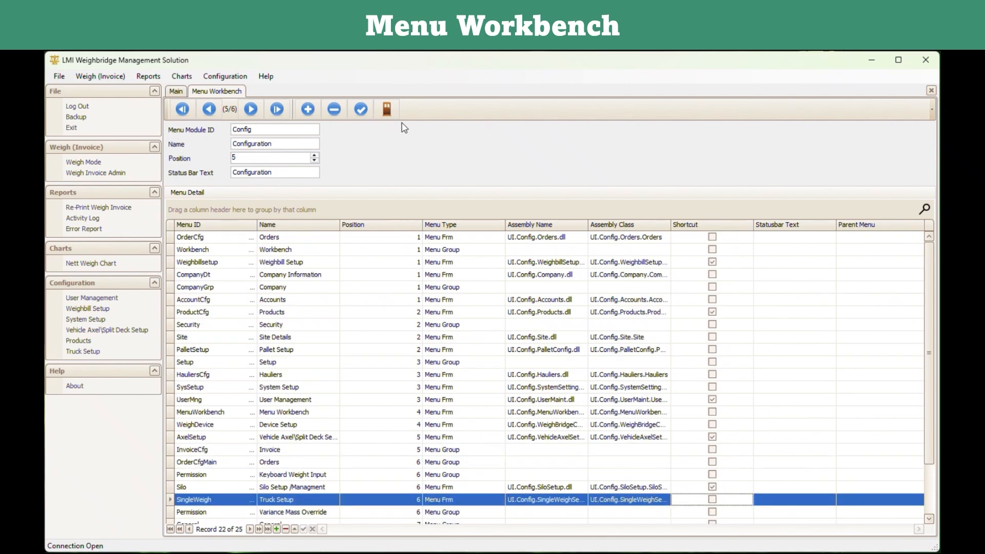
# Save the menu workbench changes and close the Menu Workbench.
pyautogui.click(360, 108)
pyautogui.click(815, 323)
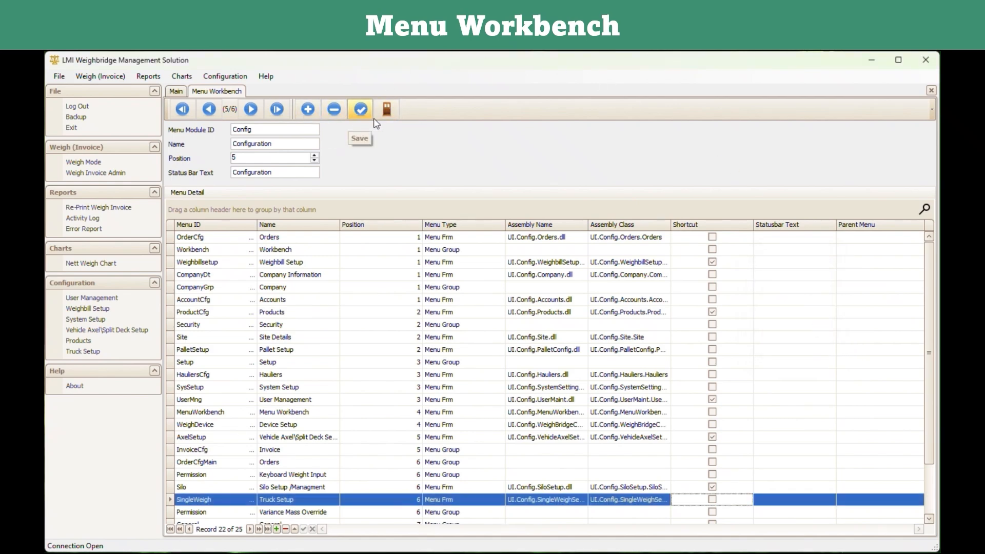
pyautogui.click(387, 109)
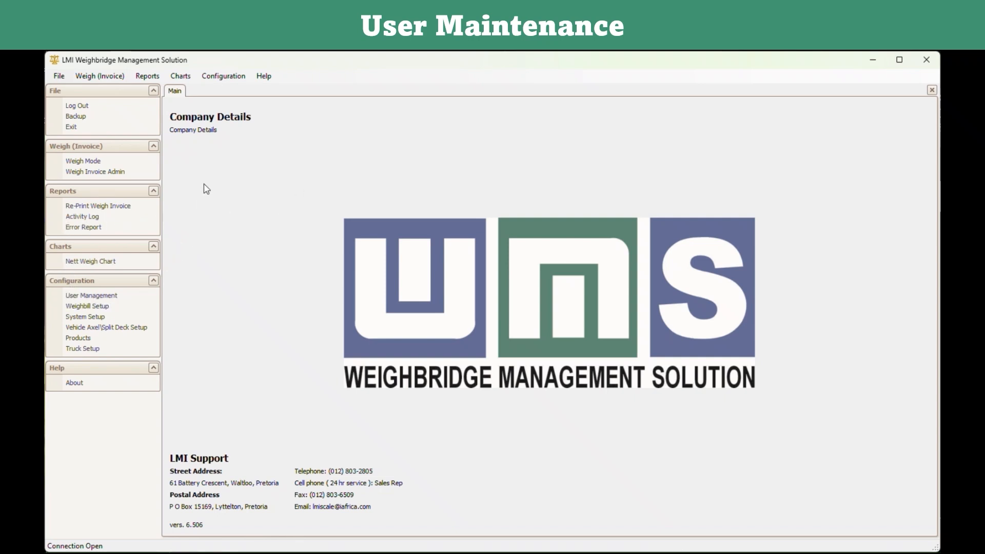
# Start a new user in User Management and enter the new username.
pyautogui.click(230, 81)
pyautogui.moveTo(231, 115)
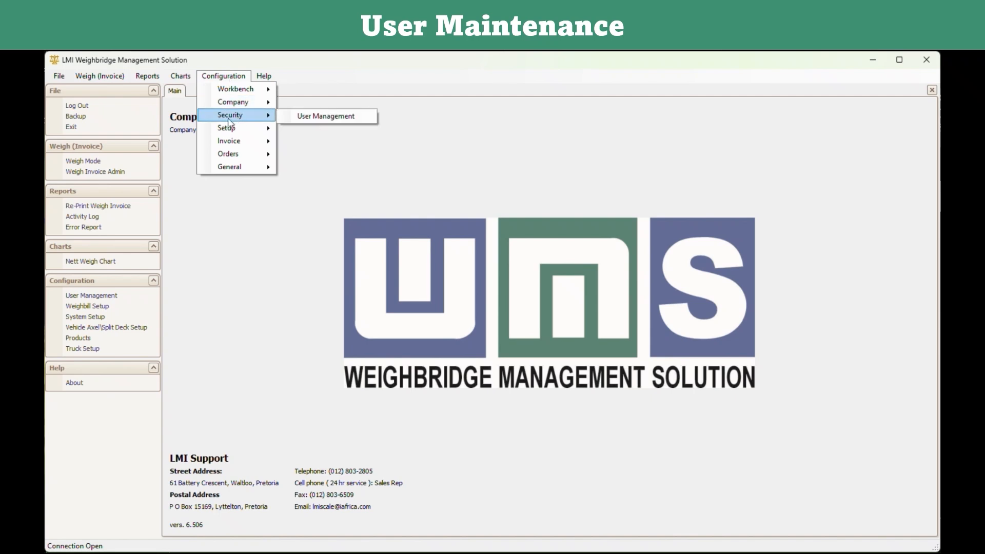
pyautogui.click(310, 119)
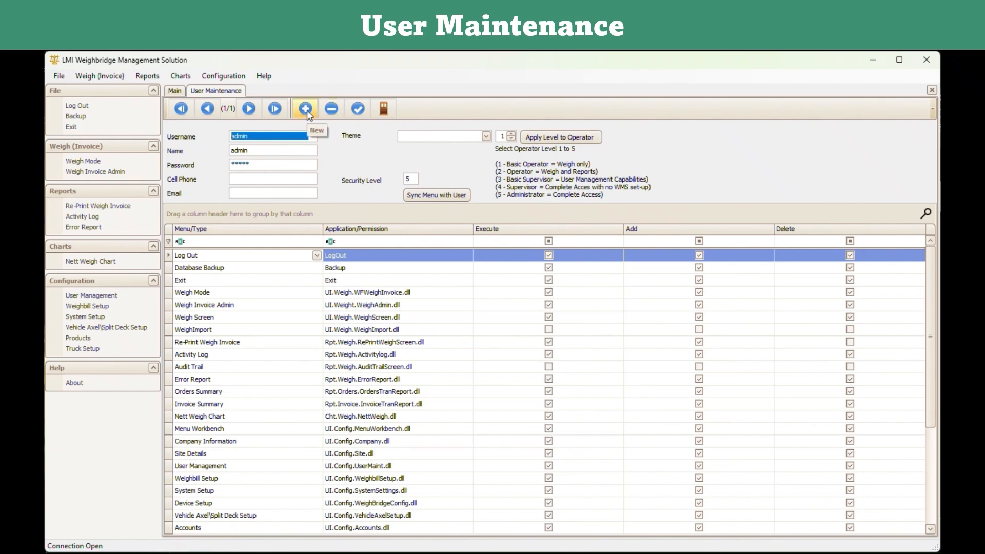
pyautogui.click(306, 109)
pyautogui.moveTo(253, 137); pyautogui.dragTo(232, 137)
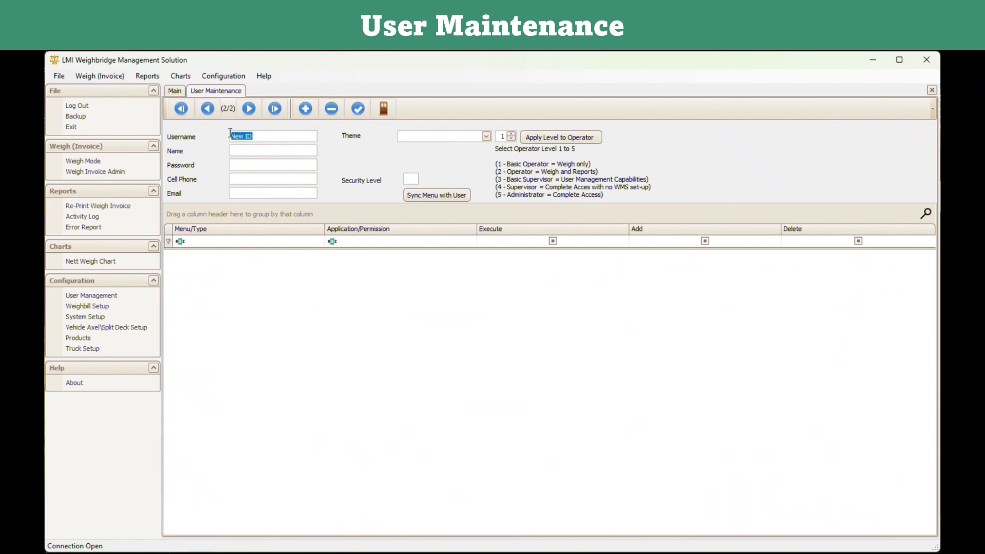
pyautogui.write('Security')
# Give the user all menus at level 2, removing Error Report and Nett Weigh Chart, and save.
pyautogui.click(425, 195)
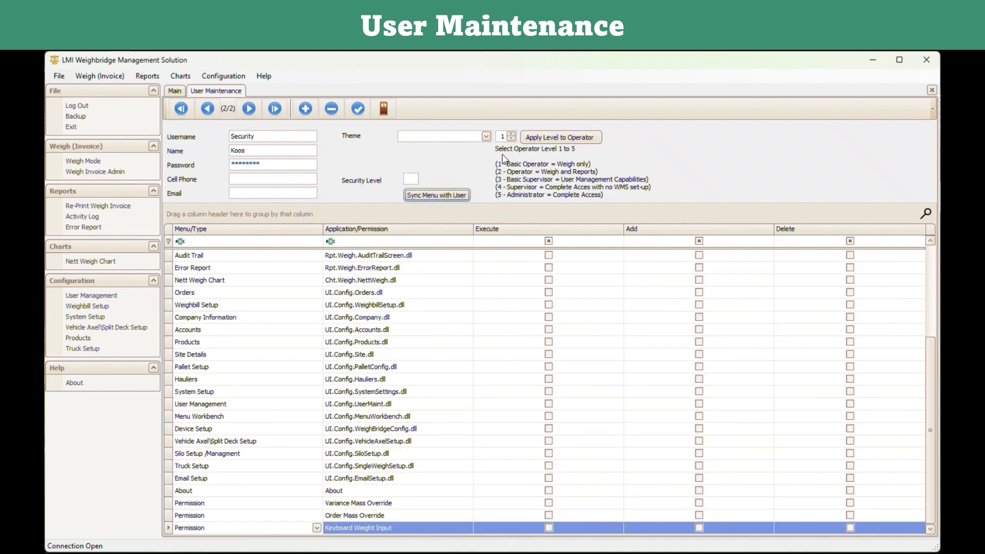
pyautogui.click(511, 134)
pyautogui.click(528, 136)
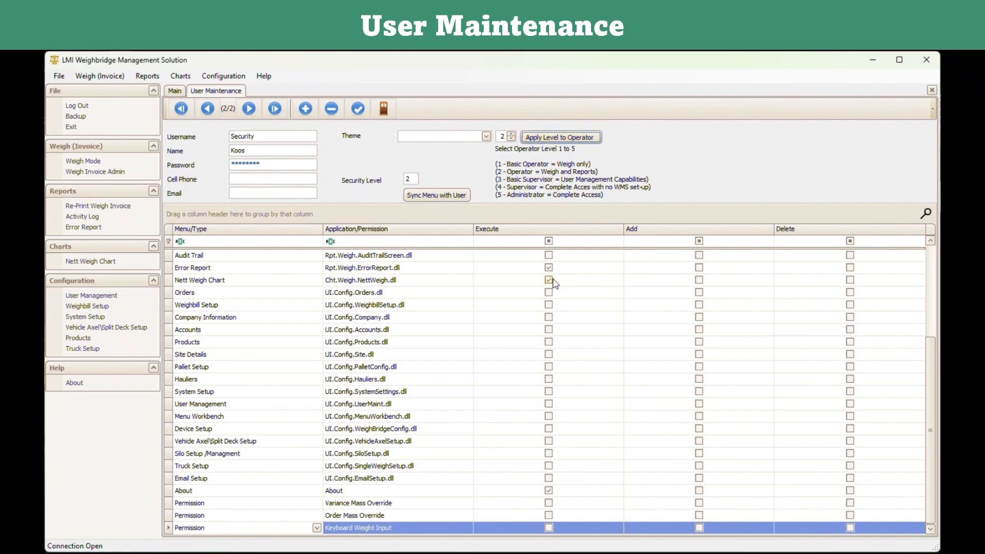
pyautogui.scroll(2, 226, 378)
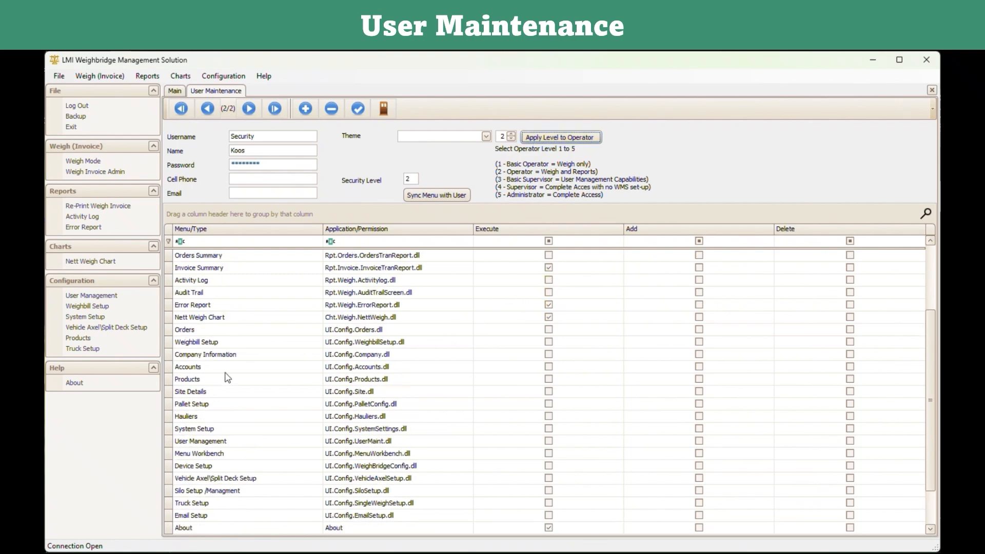
pyautogui.scroll(1, 223, 378)
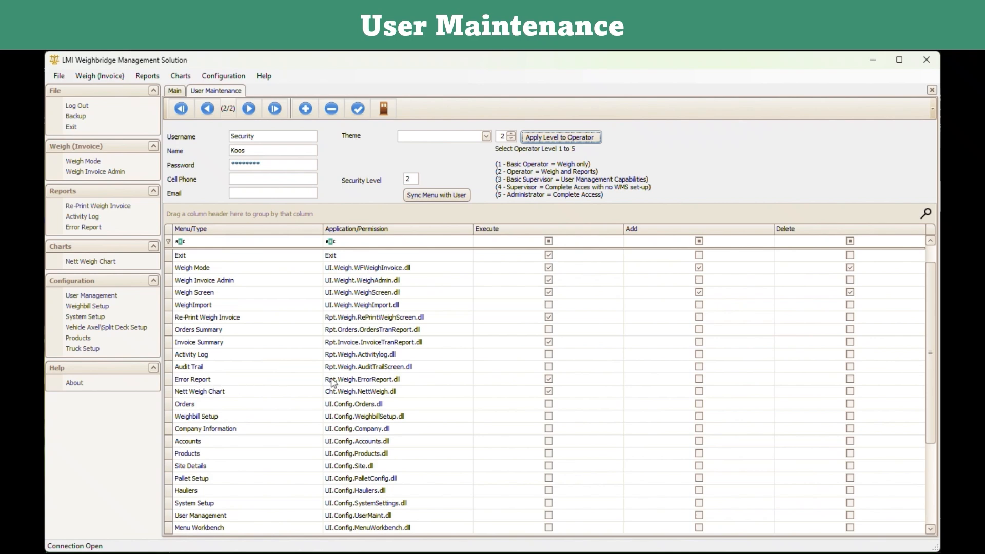
pyautogui.click(548, 379)
pyautogui.click(549, 392)
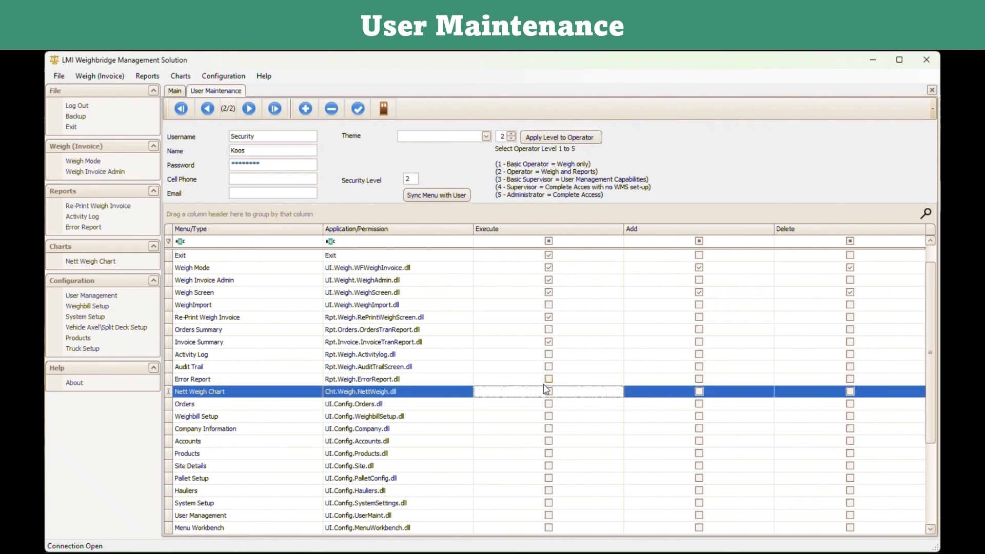
pyautogui.click(357, 109)
# Confirm the saved user changes and close User Maintenance.
pyautogui.click(608, 392)
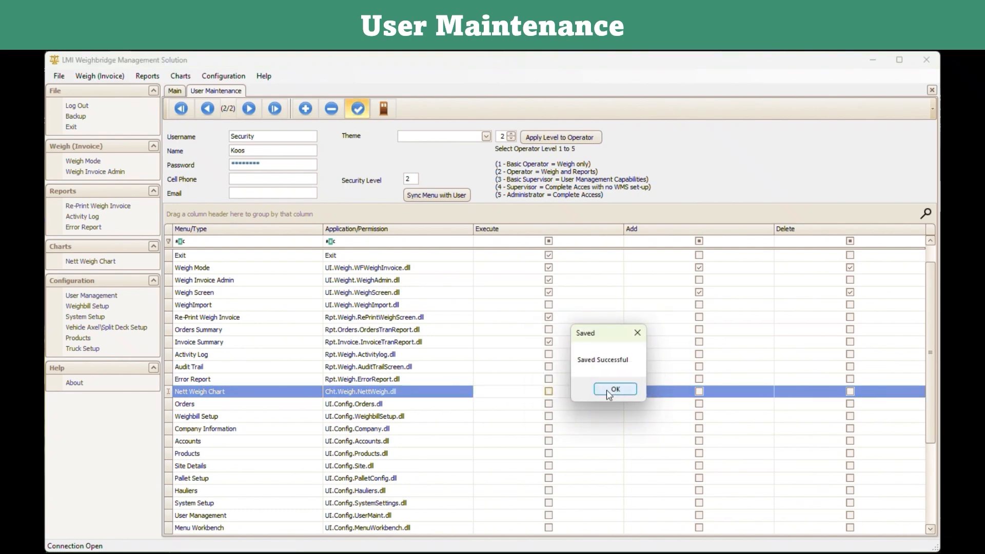
pyautogui.click(608, 393)
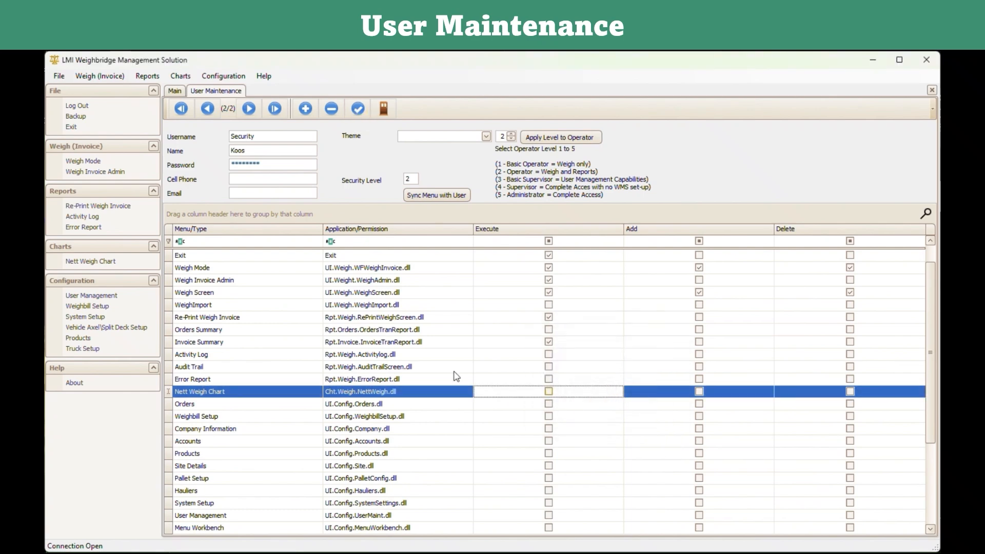
pyautogui.click(388, 111)
pyautogui.click(593, 385)
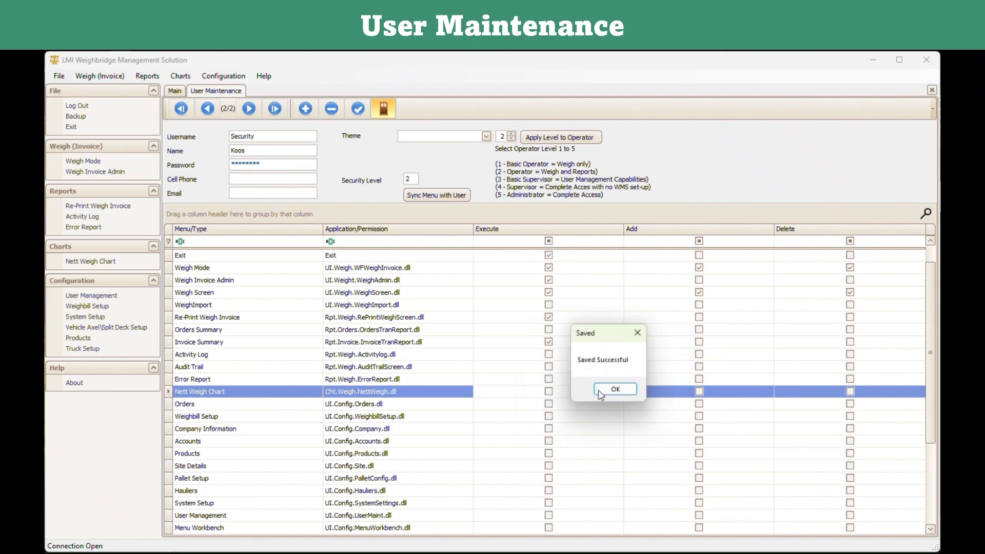
pyautogui.click(609, 392)
# Log out, sign in with the new user's credentials, and inspect the Configuration menu.
pyautogui.click(78, 106)
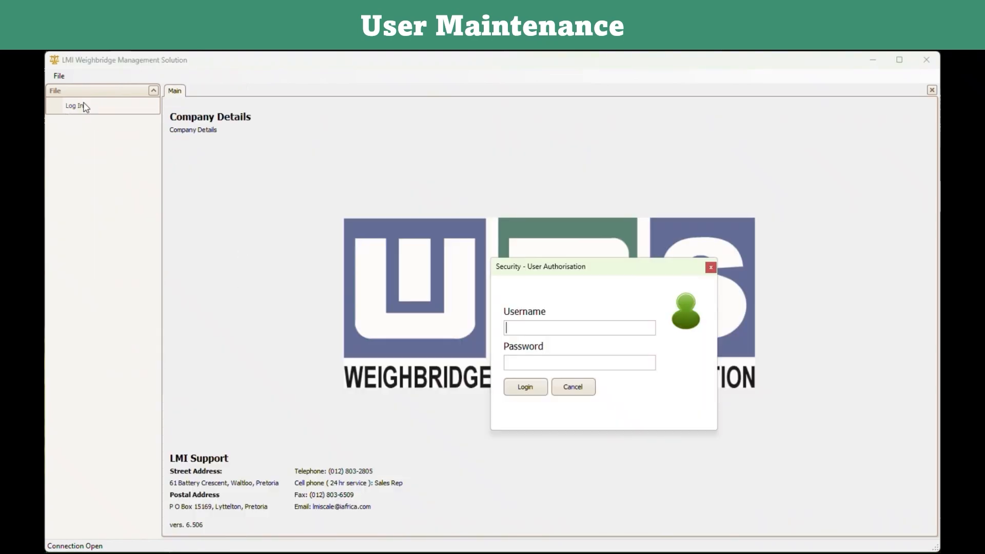
pyautogui.write('Security')
pyautogui.write('********')
pyautogui.click(536, 388)
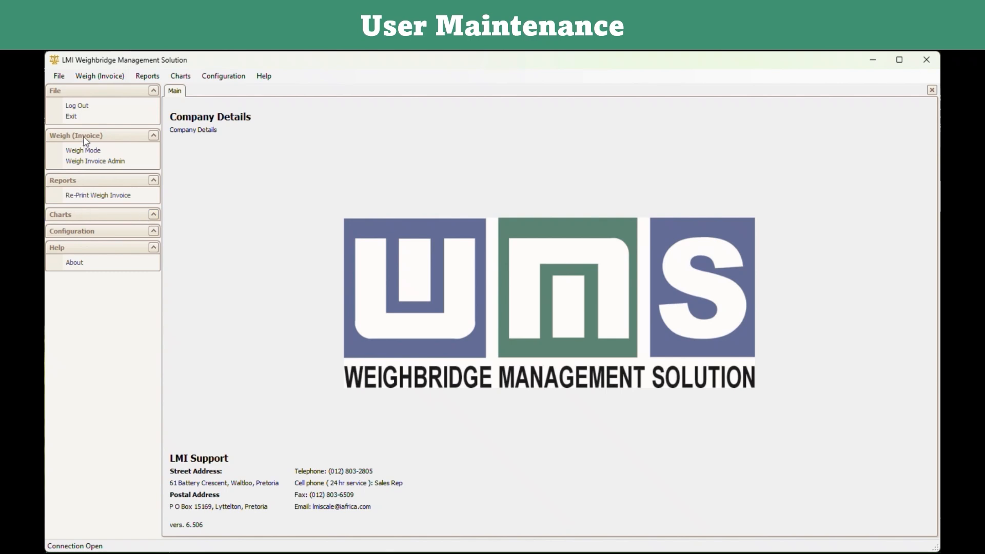
pyautogui.click(220, 77)
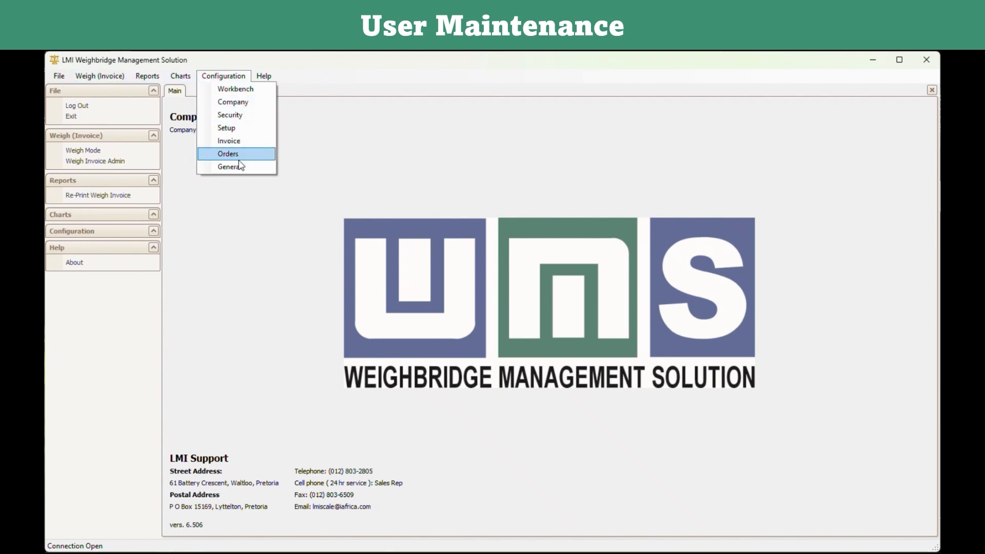
pyautogui.click(234, 211)
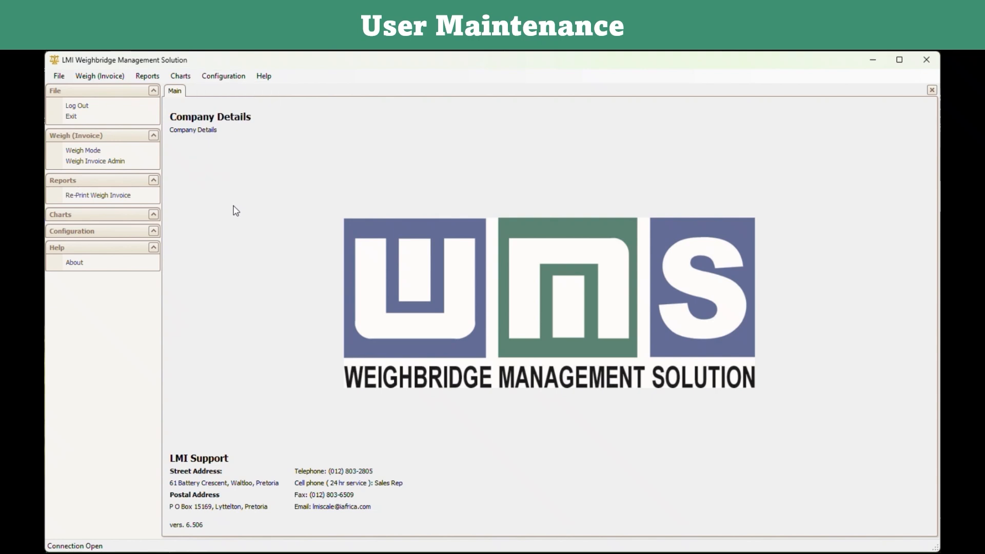
pyautogui.click(564, 65)
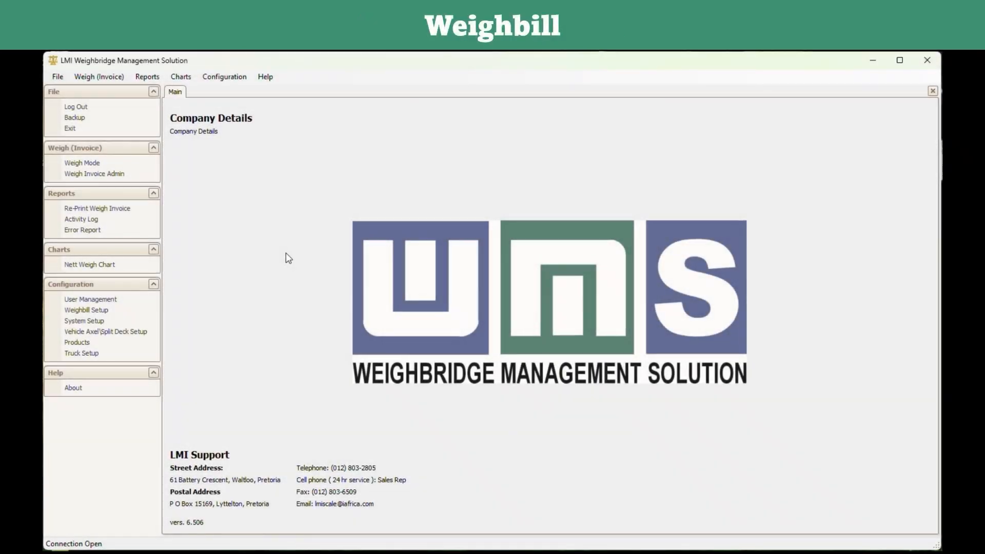
# Open Weighbill Setup, jump to the last record, then back to the Product field.
pyautogui.click(225, 77)
pyautogui.moveTo(226, 131)
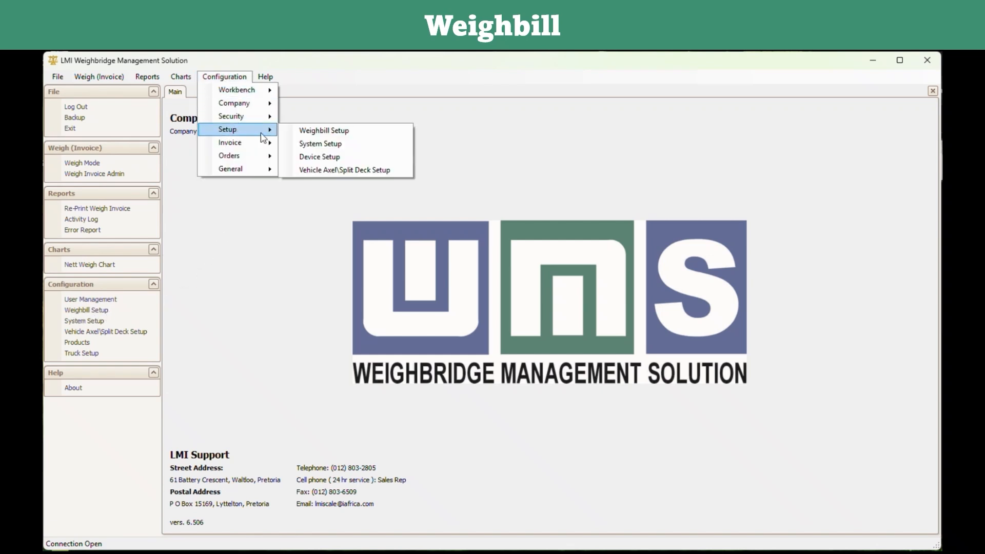
pyautogui.click(304, 131)
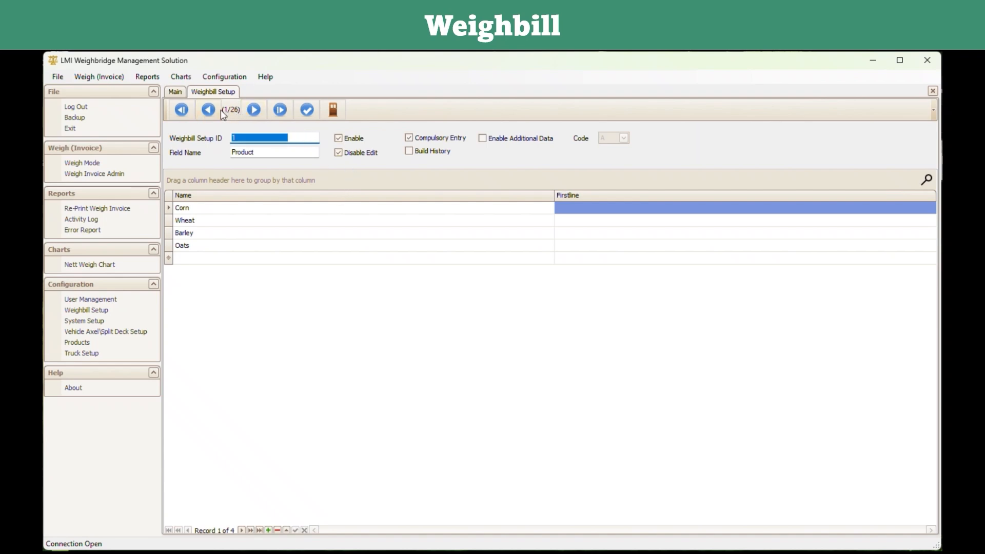
pyautogui.click(279, 110)
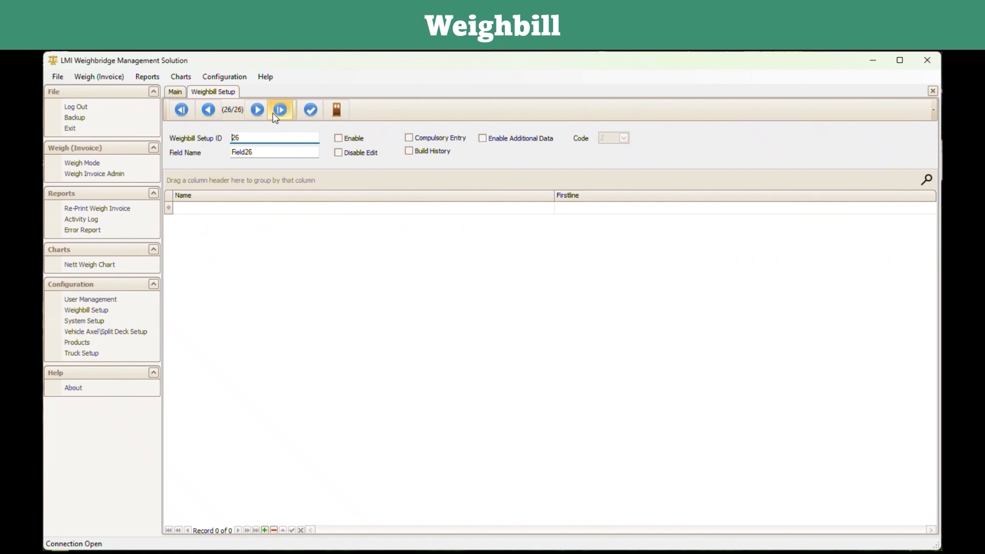
pyautogui.click(181, 109)
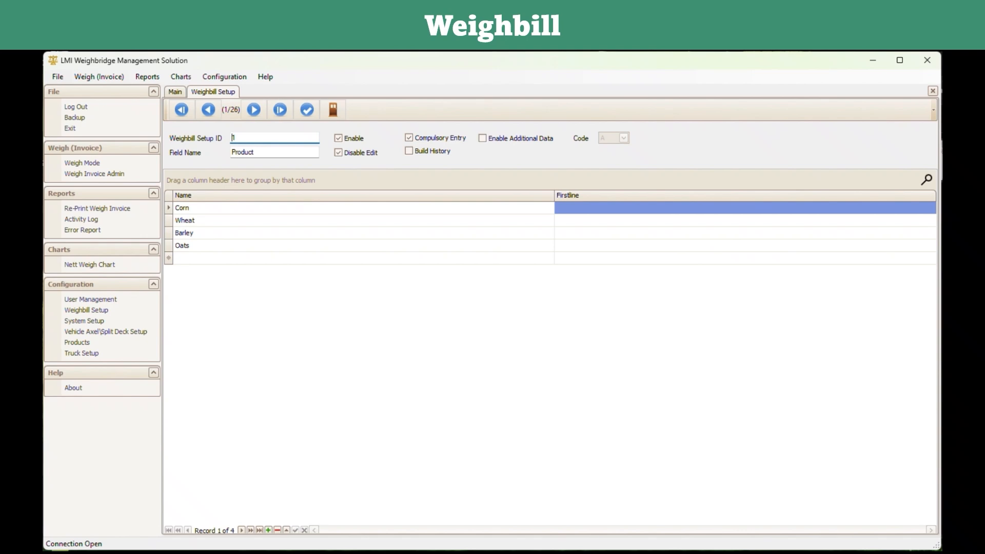
pyautogui.click(271, 152)
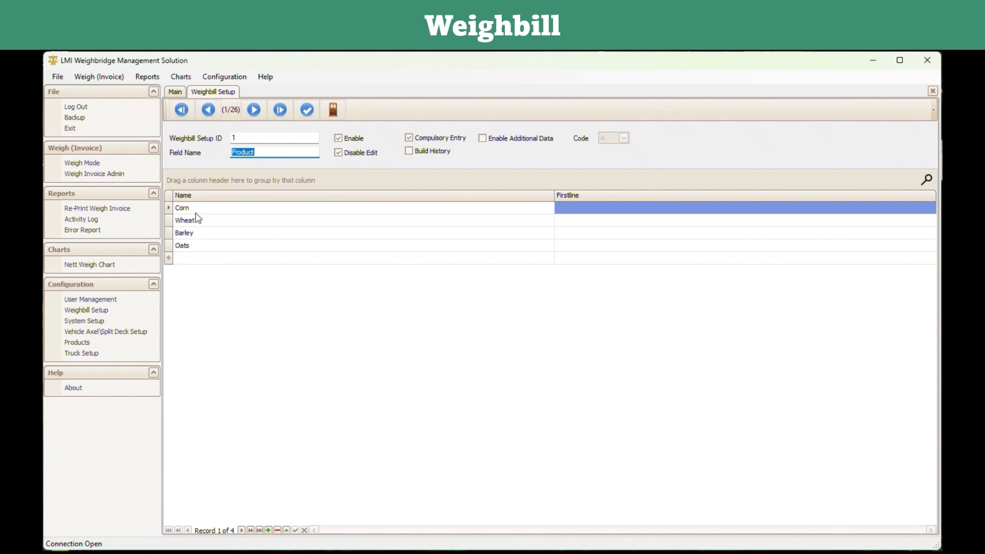
# Add a Mangos entry to the Product list, then delete it again.
pyautogui.click(194, 258)
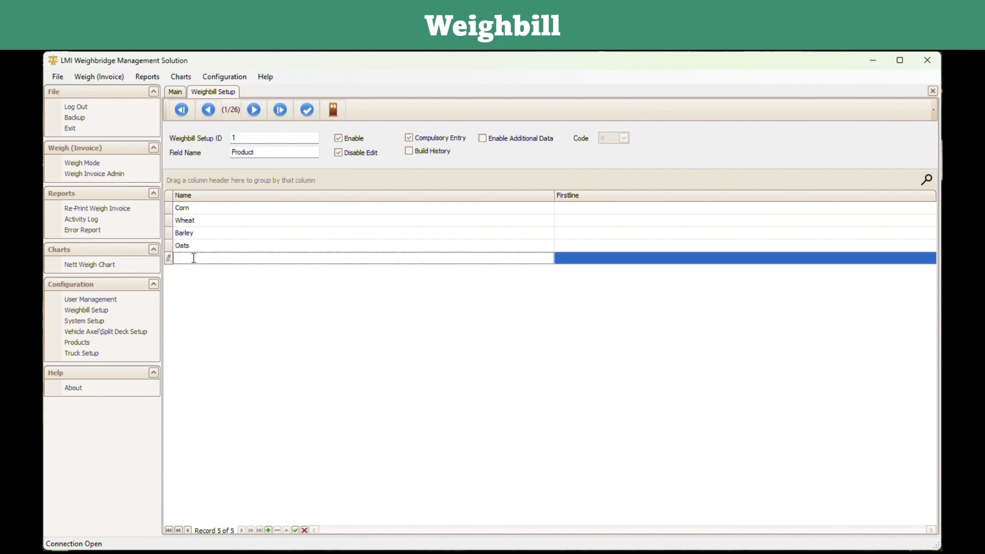
pyautogui.write('Mangos')
pyautogui.click(262, 281)
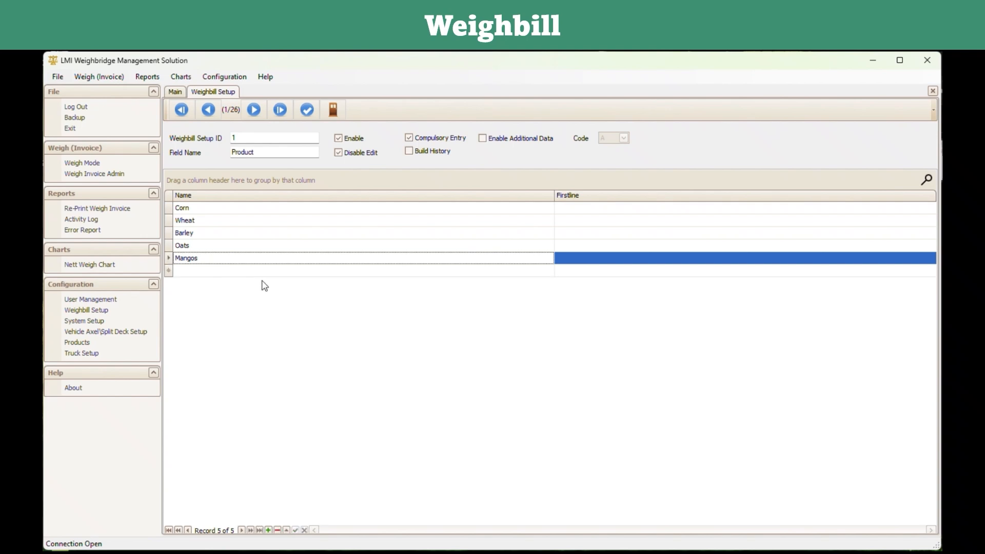
pyautogui.click(208, 259)
pyautogui.doubleClick(208, 258)
pyautogui.press('BackSpace')
# Toggle the Product field's Enable, Edit and Compulsory Entry checkboxes.
pyautogui.click(339, 139)
pyautogui.click(340, 140)
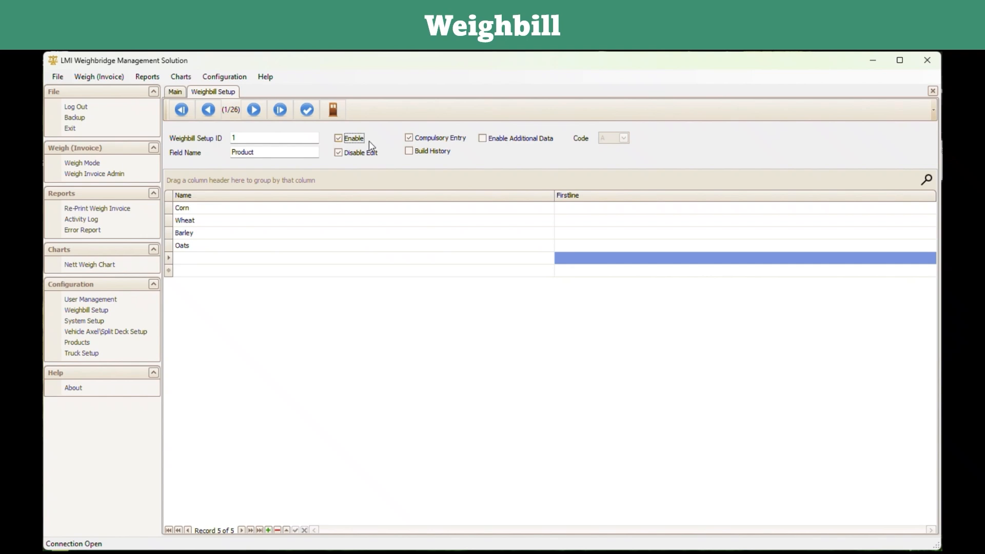
pyautogui.click(339, 155)
pyautogui.click(411, 140)
pyautogui.click(340, 152)
pyautogui.click(341, 141)
# Page through the weighbill fields: Client Name, Drivers Name, Shipment Type, Order Type.
pyautogui.click(255, 111)
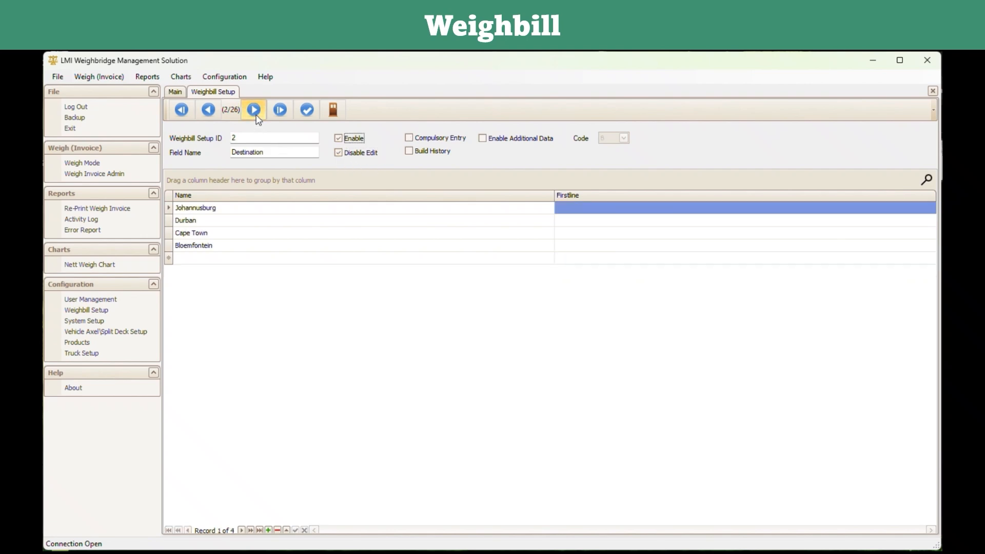
pyautogui.click(254, 110)
pyautogui.click(256, 116)
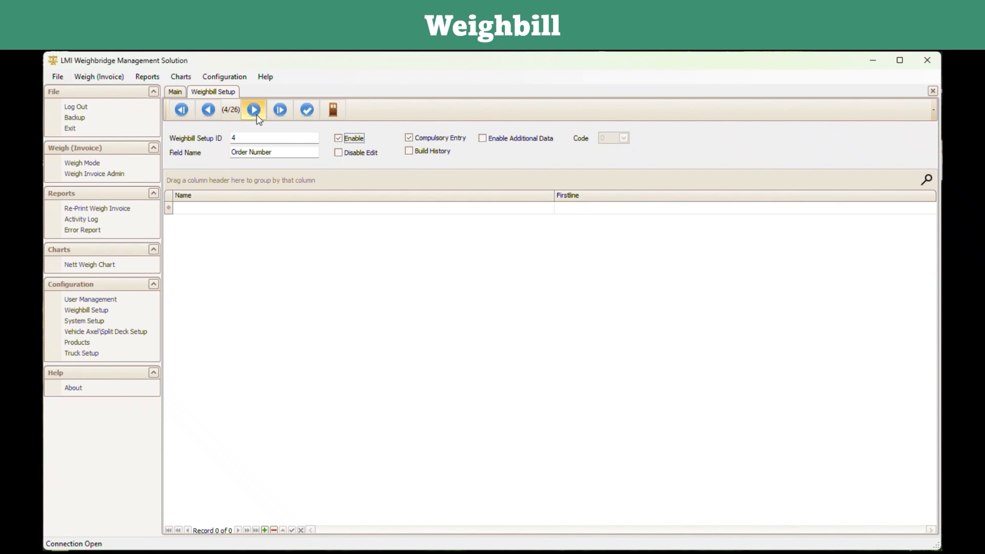
pyautogui.click(256, 116)
pyautogui.click(255, 110)
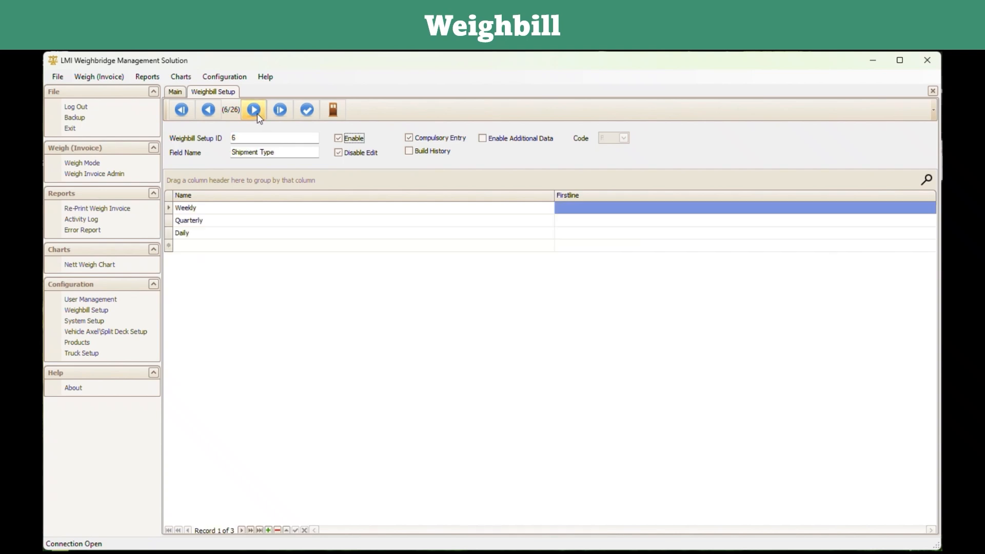
pyautogui.click(255, 110)
pyautogui.click(255, 110)
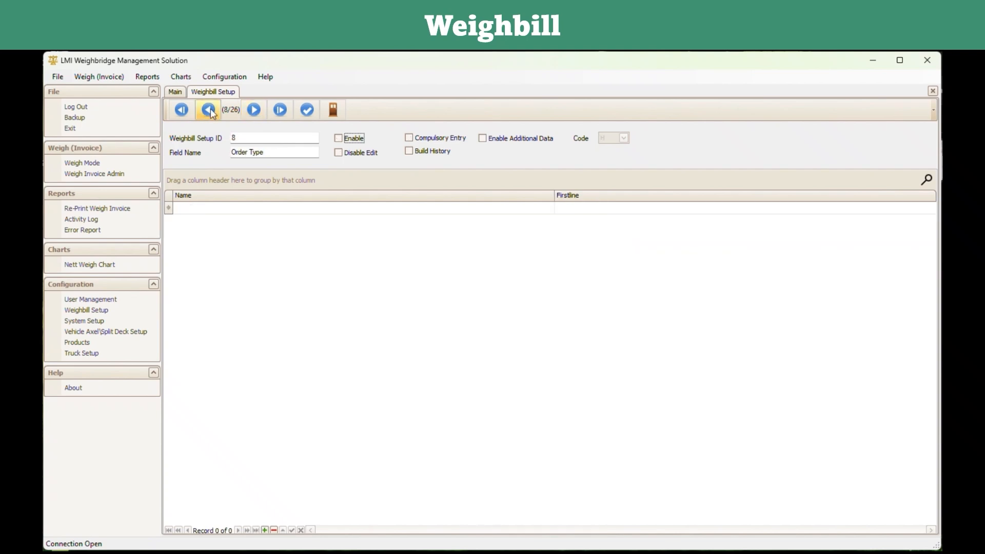
# Return to Product, adjust its edit setting, save, and close Weighbill Setup.
pyautogui.click(181, 109)
pyautogui.click(338, 152)
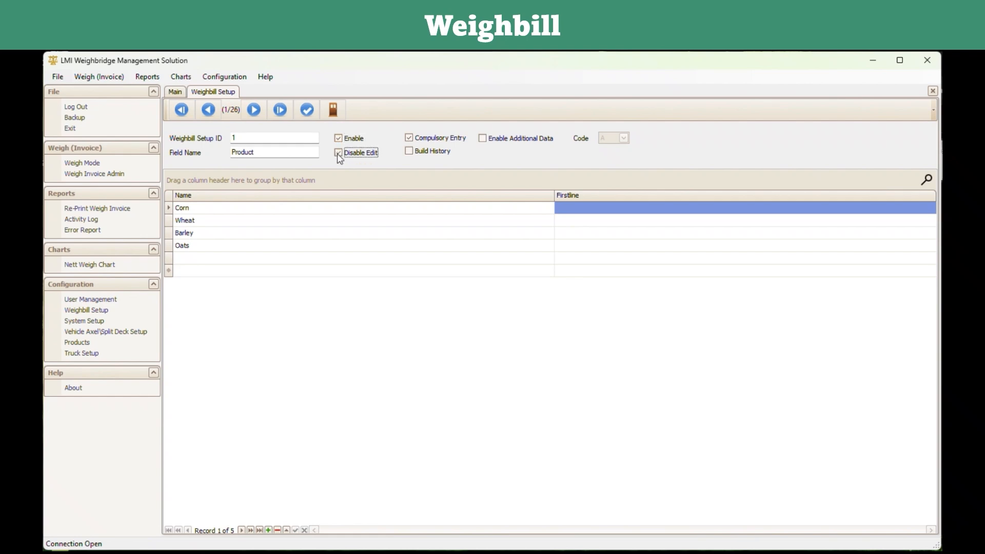
pyautogui.click(308, 109)
pyautogui.click(607, 339)
pyautogui.click(333, 110)
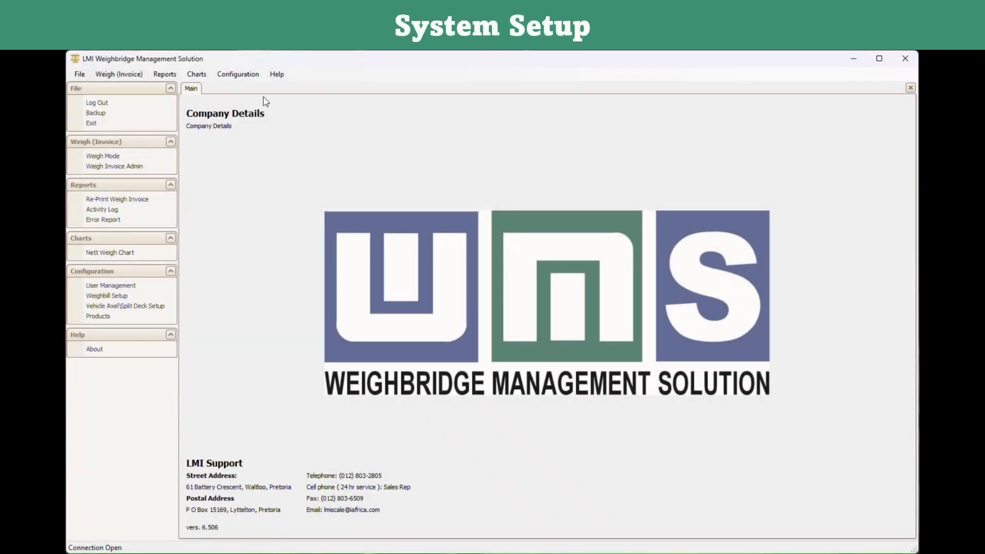
pyautogui.click(248, 77)
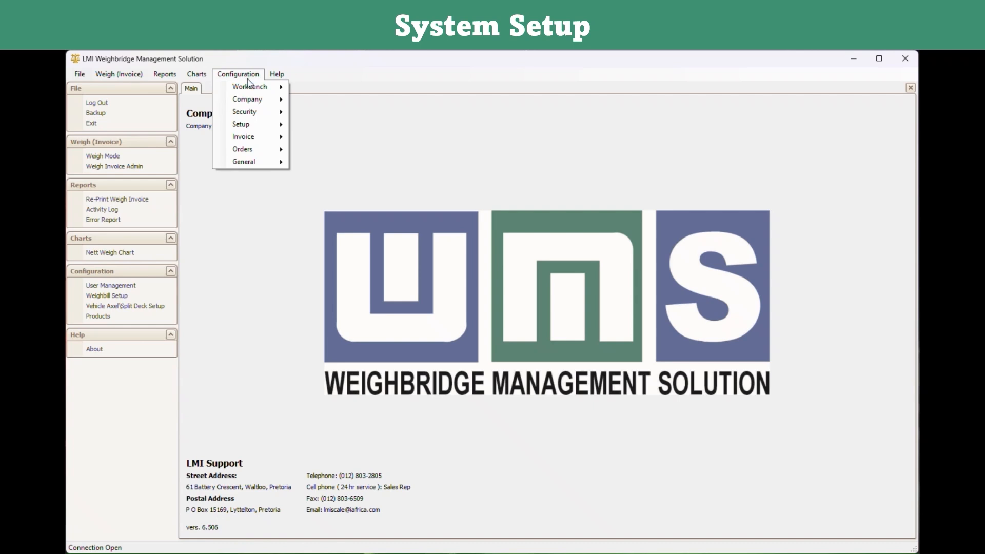
pyautogui.moveTo(252, 127)
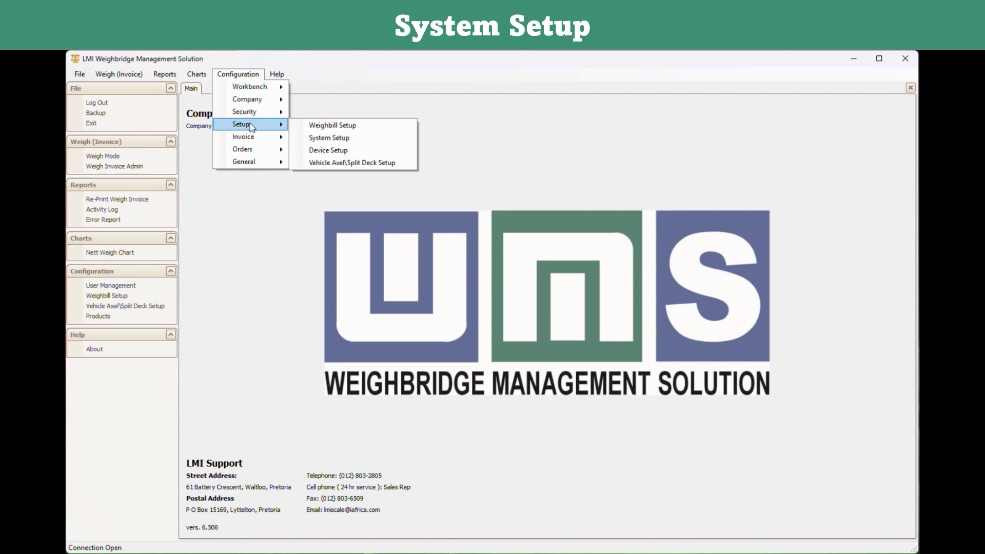
pyautogui.click(354, 144)
pyautogui.click(395, 182)
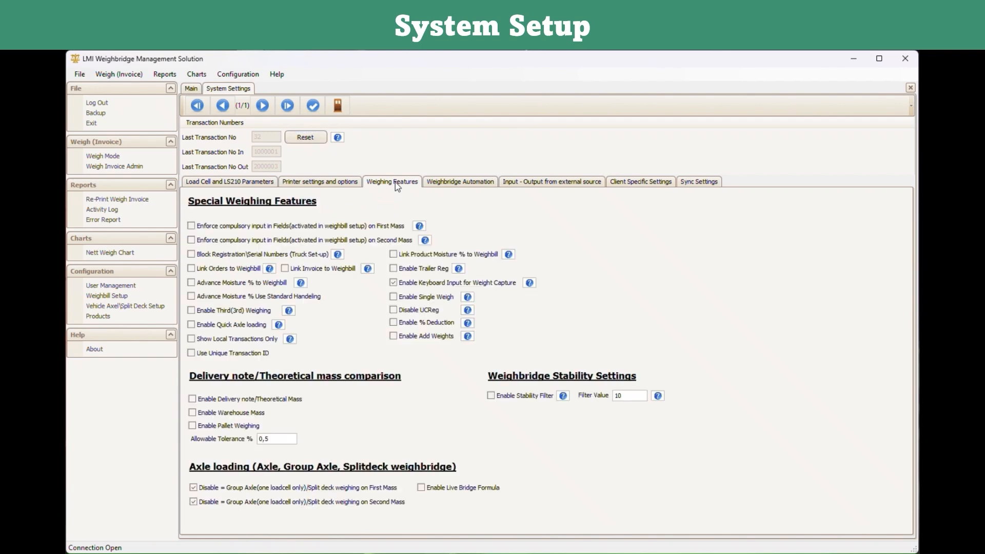
pyautogui.click(447, 184)
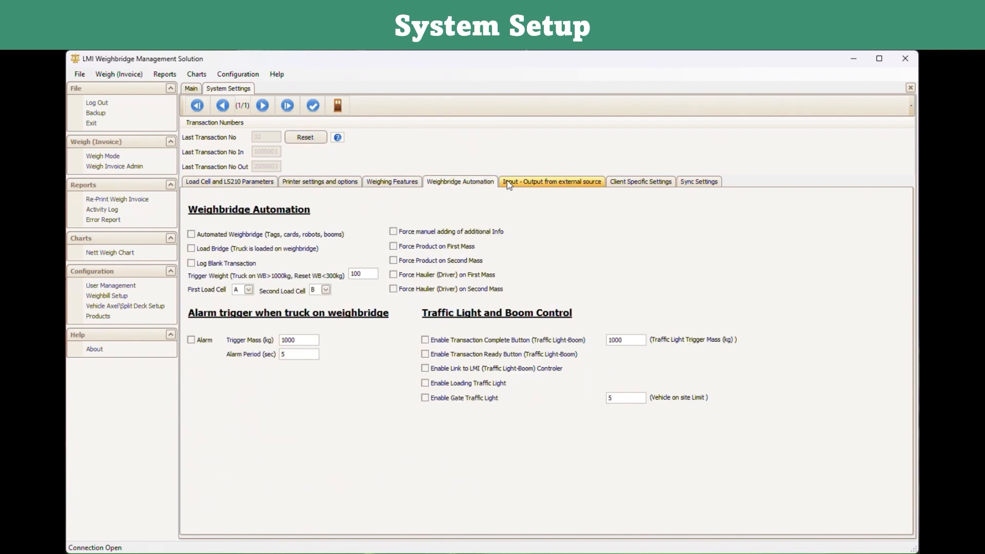
pyautogui.click(548, 184)
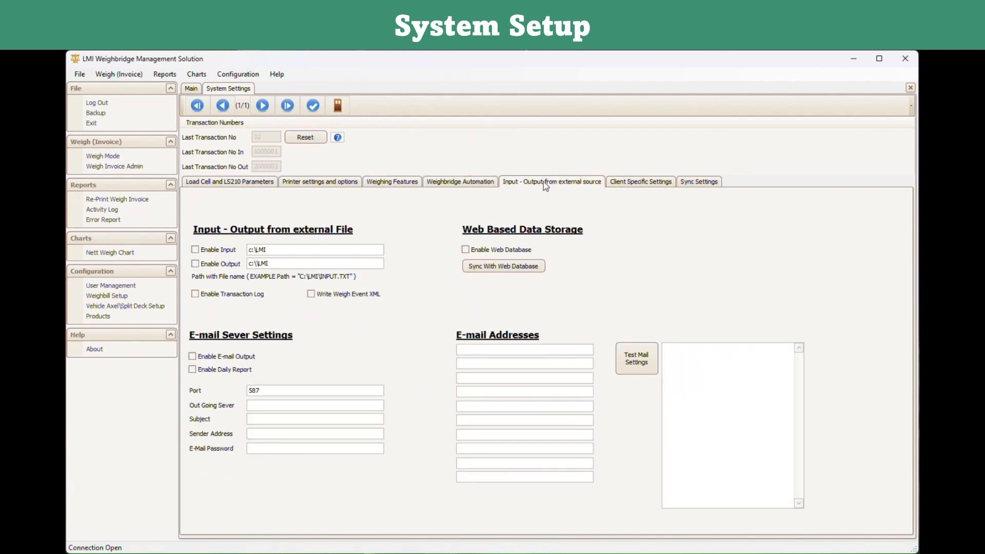
pyautogui.click(393, 183)
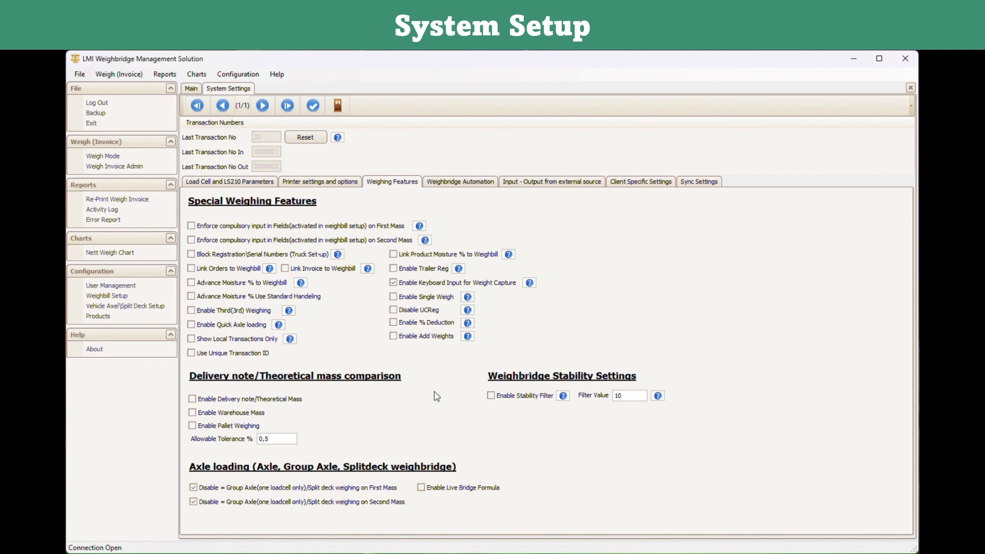
pyautogui.click(454, 182)
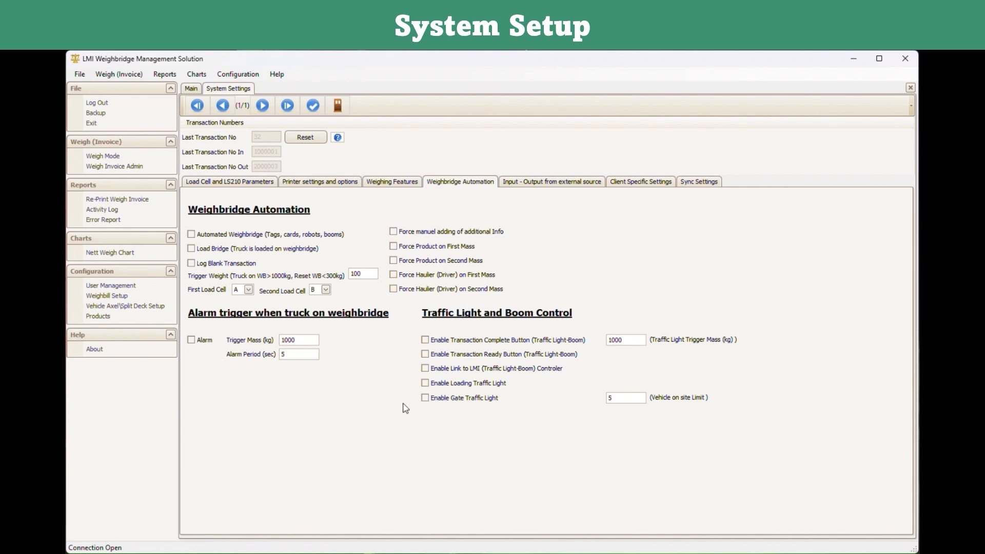
pyautogui.click(536, 183)
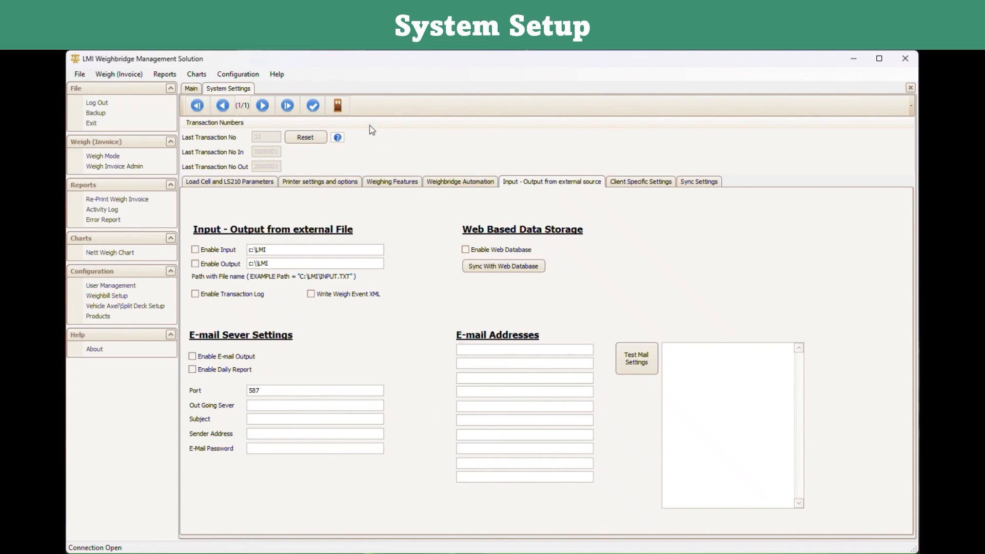
pyautogui.click(339, 107)
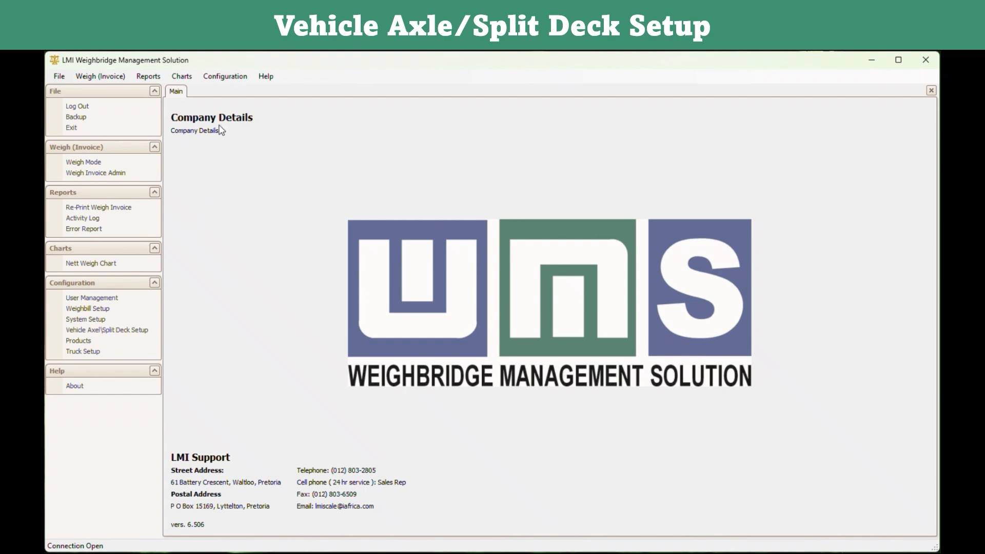
# Open the Vehicle Axel\Split Deck Setup screen.
pyautogui.click(226, 77)
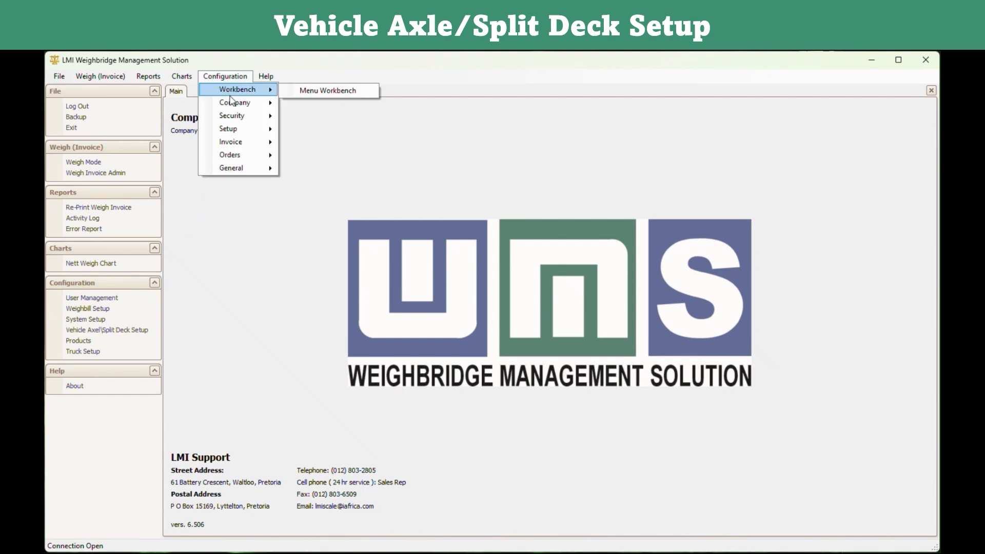
pyautogui.moveTo(240, 131)
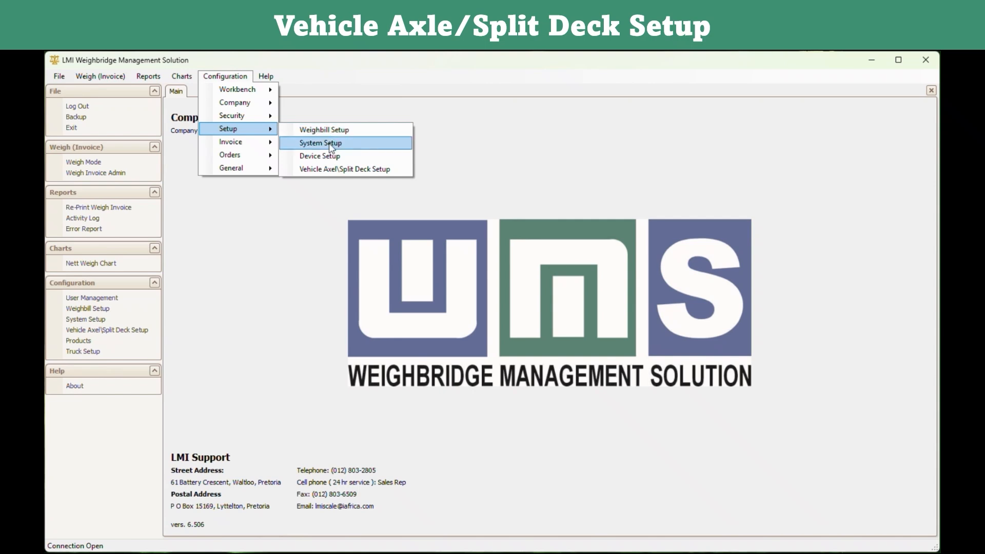
pyautogui.click(345, 169)
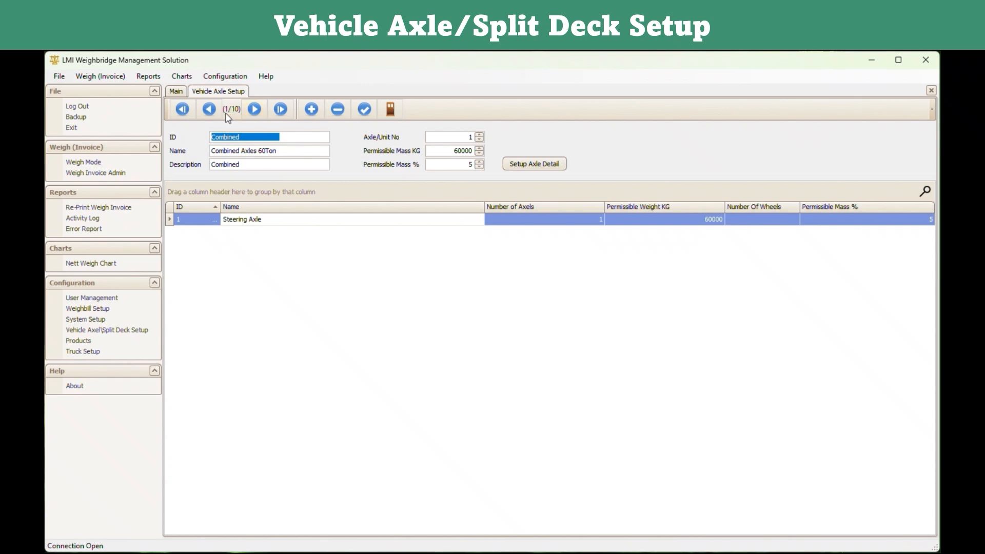
# Page through the axle setups (33 TON TRI-AXLE, 30-36 TON, 27 TON) and start a new record.
pyautogui.click(255, 109)
pyautogui.click(255, 108)
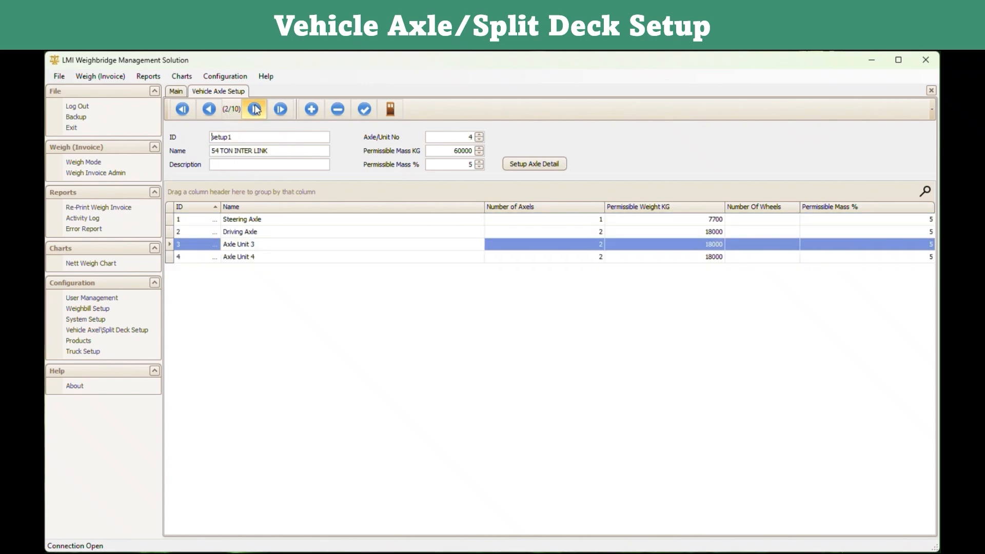
pyautogui.click(255, 109)
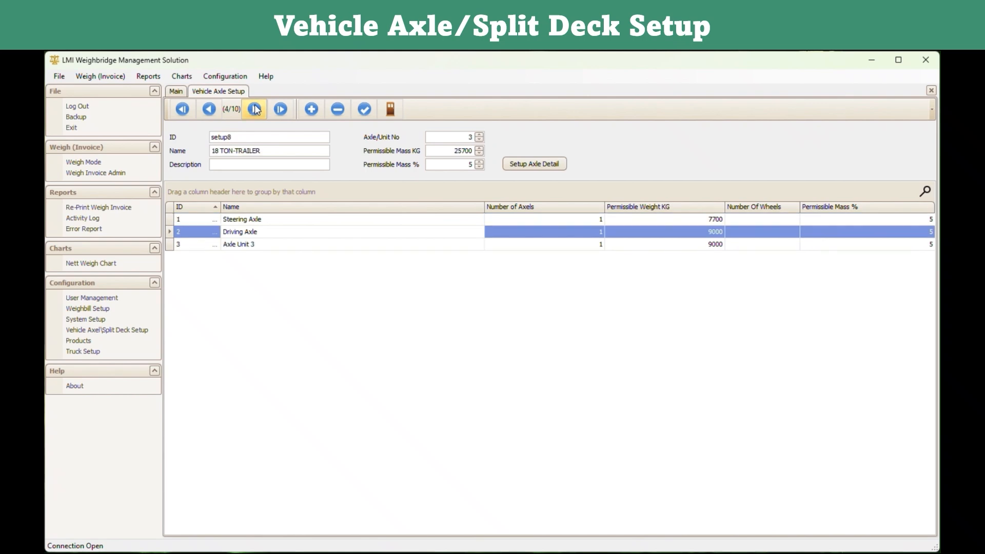
pyautogui.click(255, 109)
pyautogui.click(255, 109)
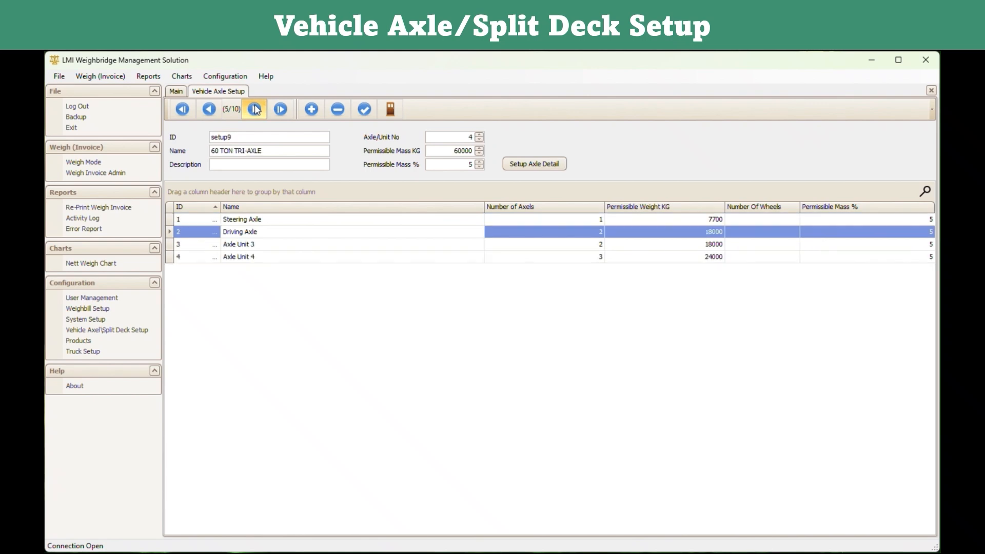
pyautogui.click(255, 109)
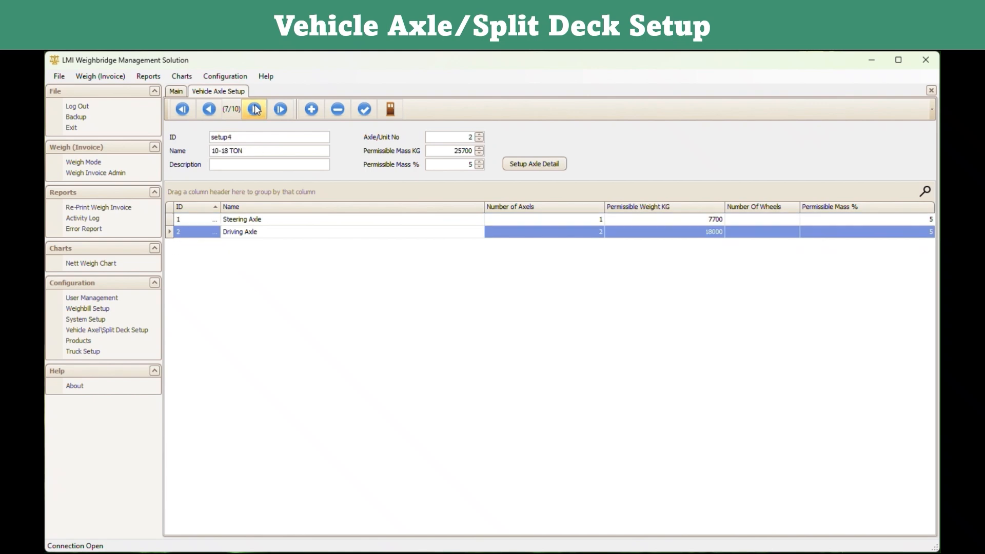
pyautogui.click(255, 109)
pyautogui.click(255, 109)
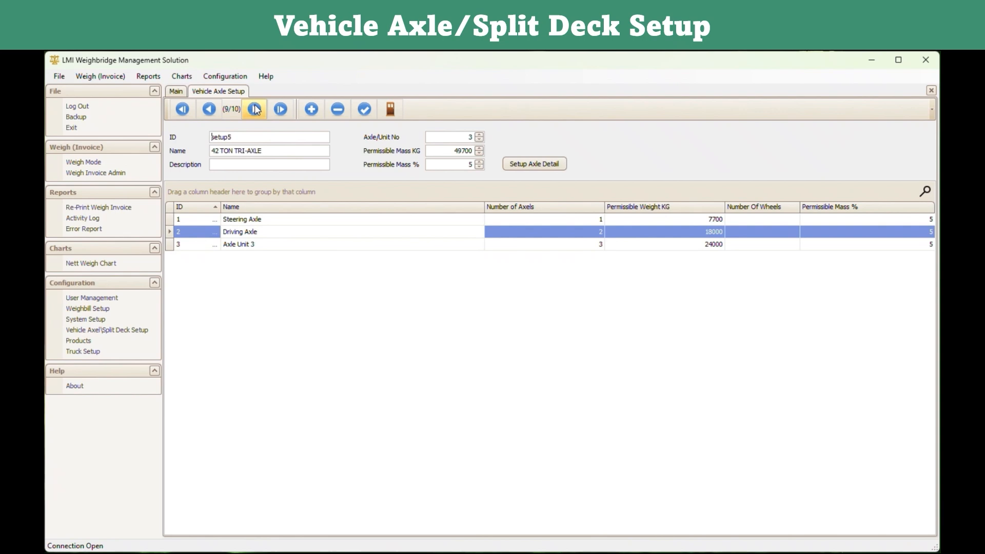
pyautogui.click(255, 108)
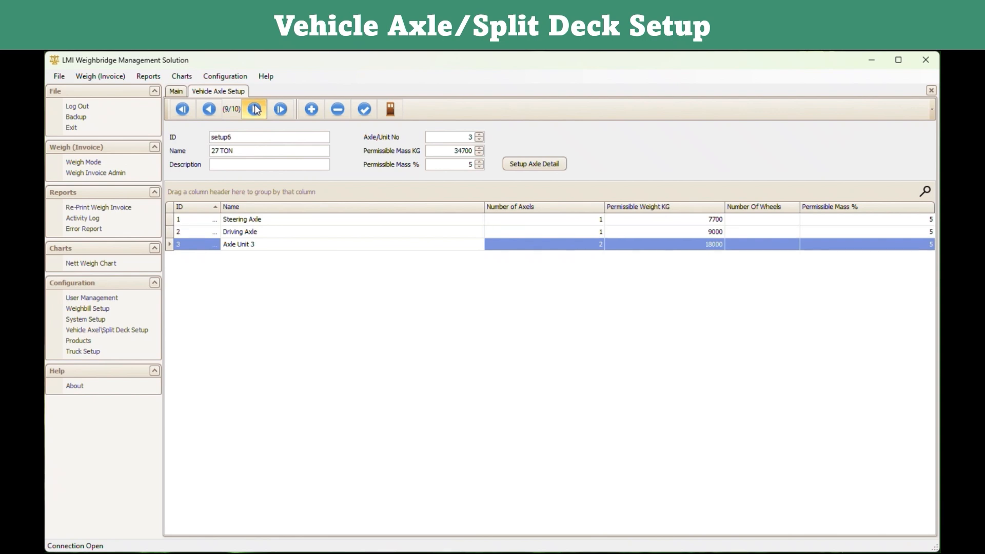
pyautogui.click(315, 112)
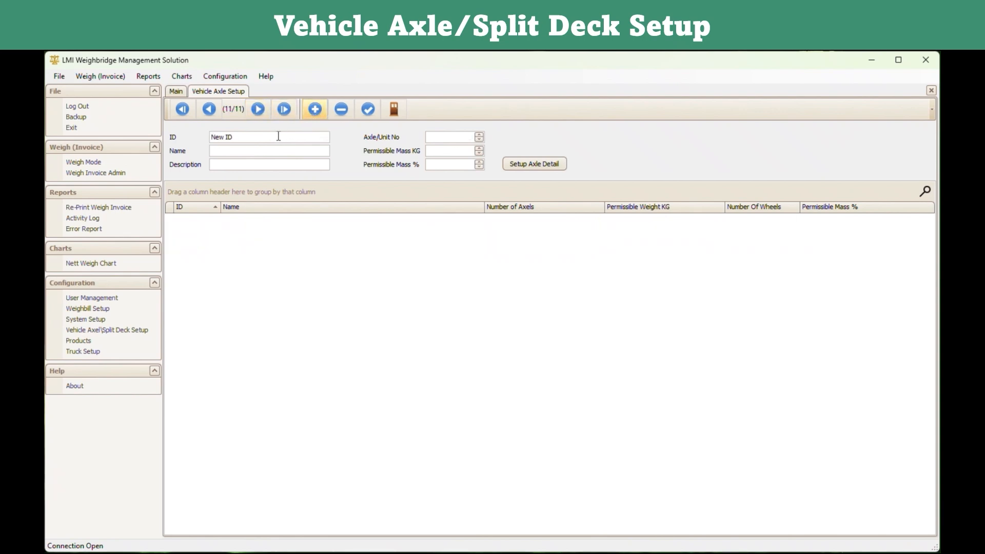
# Edit the new setup's ID and name fields and generate its axle details.
pyautogui.moveTo(235, 136); pyautogui.dragTo(218, 134)
pyautogui.click(221, 150)
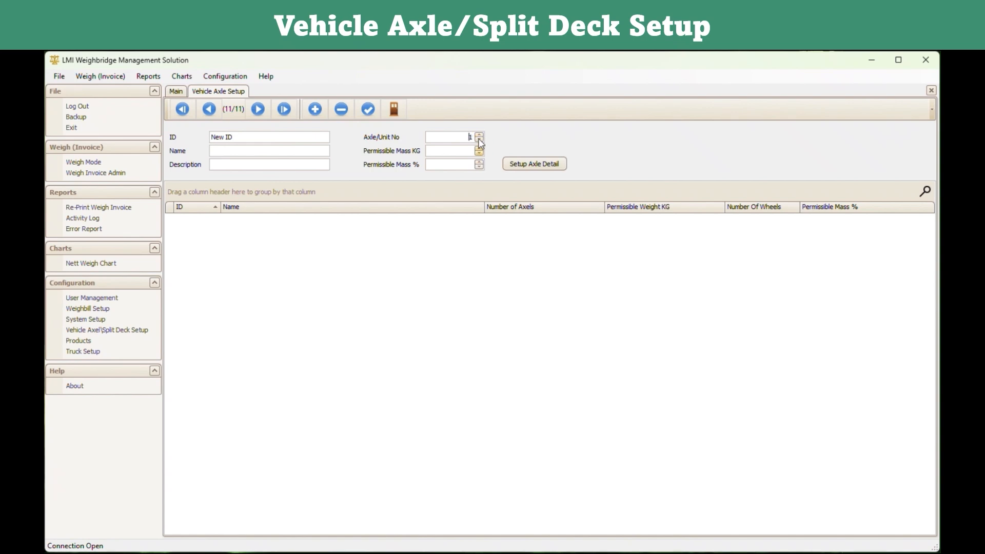
pyautogui.click(516, 167)
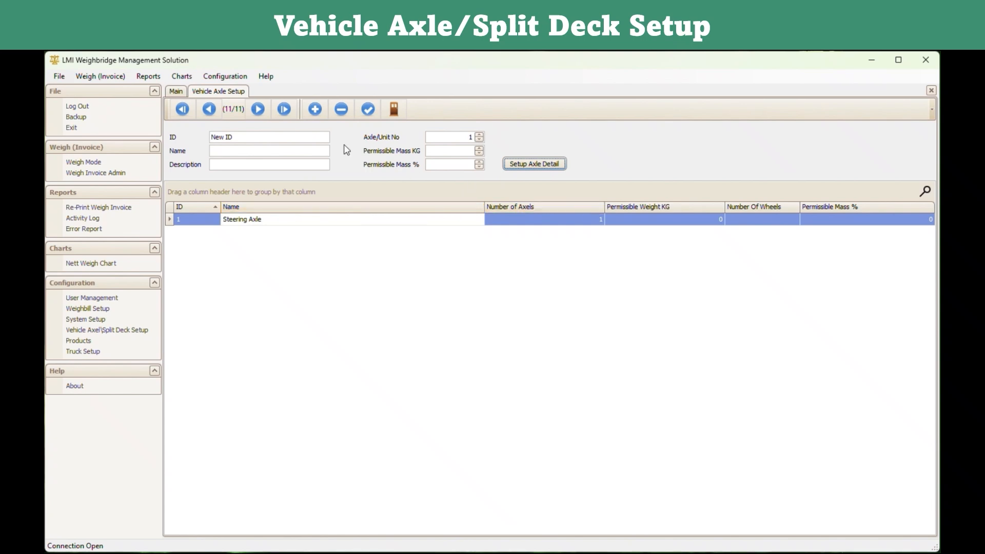
# Delete the unfinished axle setup, save, and close Vehicle Axle Setup.
pyautogui.click(342, 109)
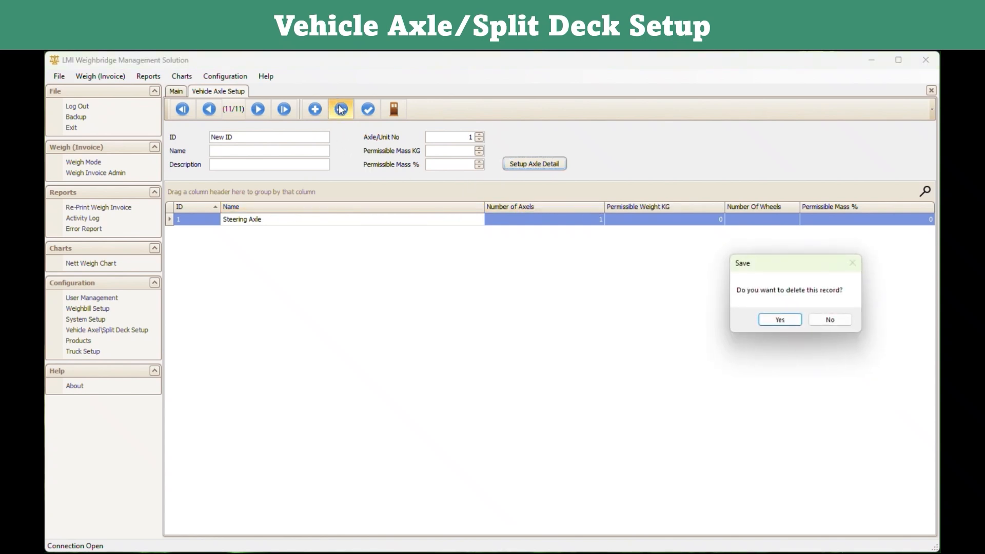
pyautogui.click(797, 318)
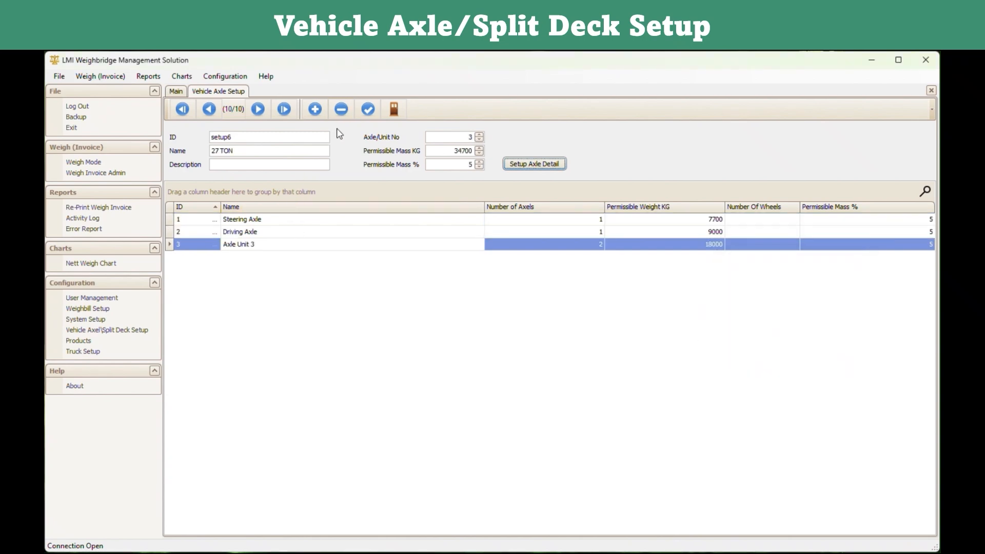
pyautogui.click(368, 110)
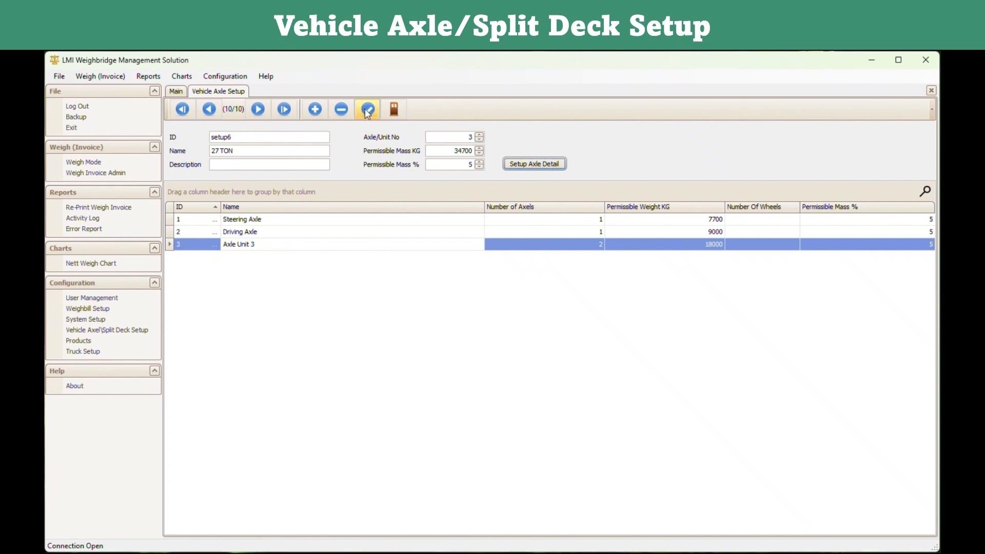
pyautogui.click(393, 107)
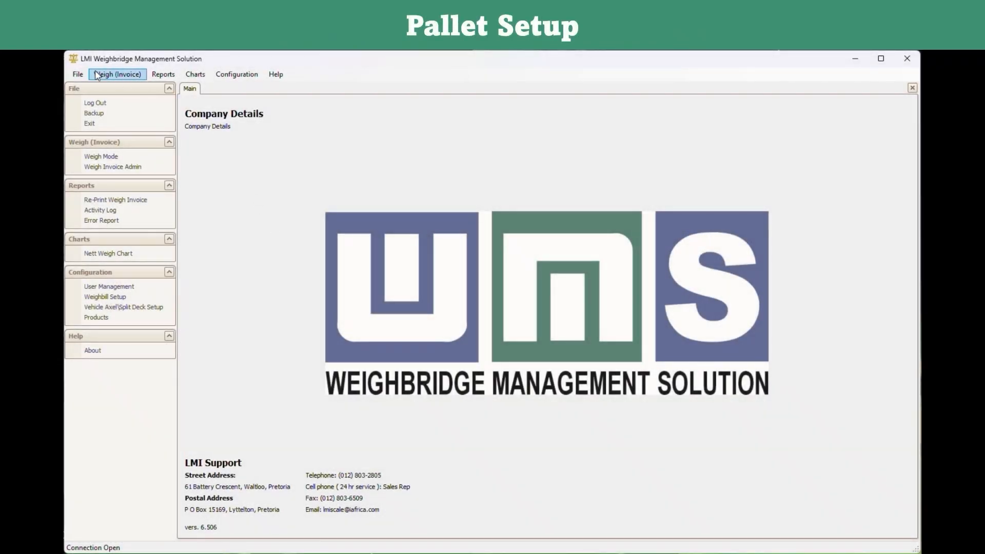
# Open Pallet Setup and save the Steel pallet with weight 200.
pyautogui.click(238, 74)
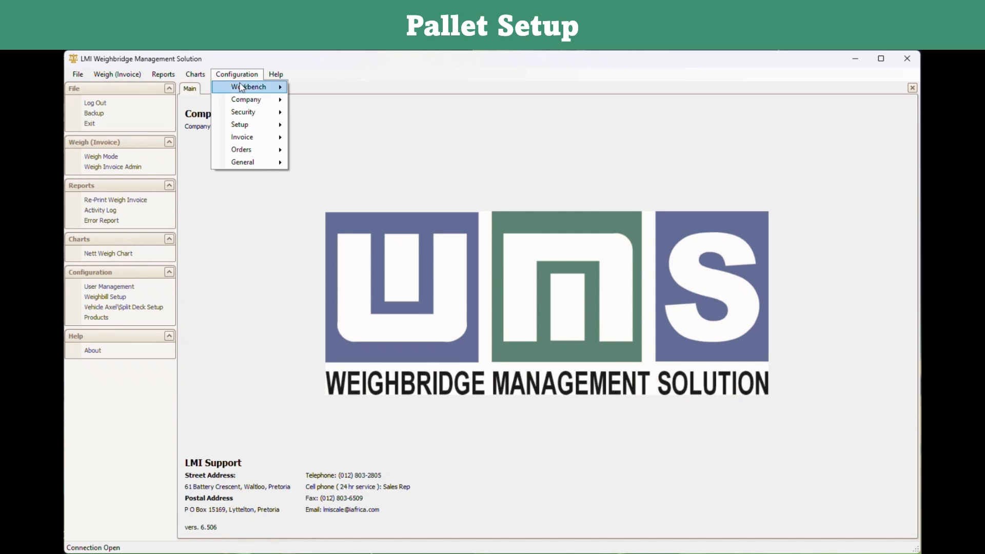
pyautogui.moveTo(252, 165)
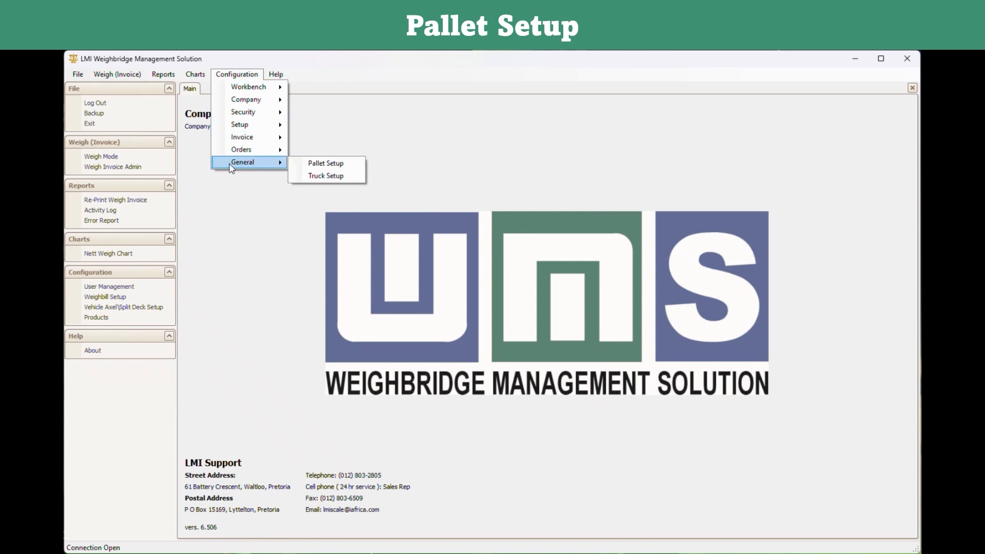
pyautogui.click(318, 163)
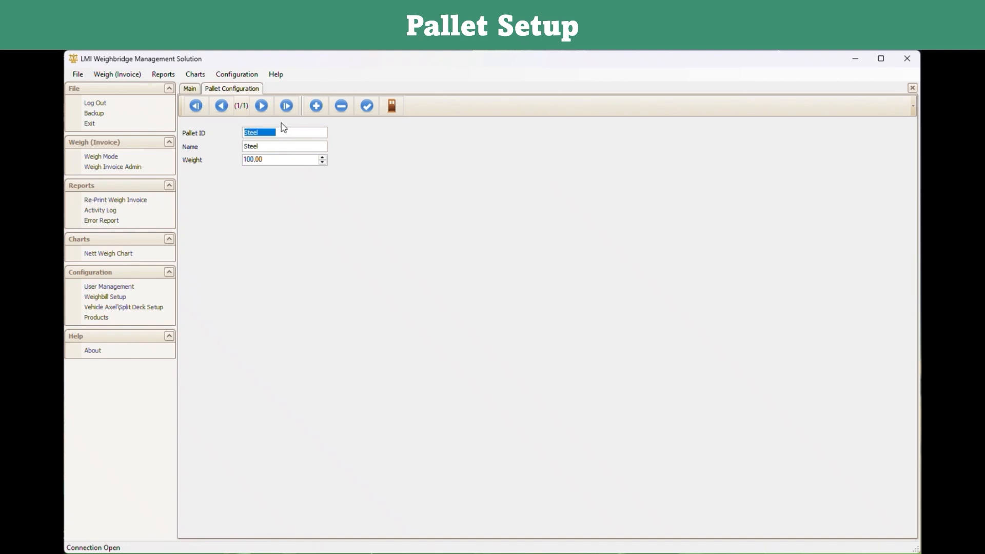
pyautogui.click(269, 134)
pyautogui.moveTo(265, 147); pyautogui.dragTo(239, 161)
pyautogui.write('2')
pyautogui.click(369, 105)
# Add then delete the extra blank pallet records and close Pallet Configuration.
pyautogui.click(317, 106)
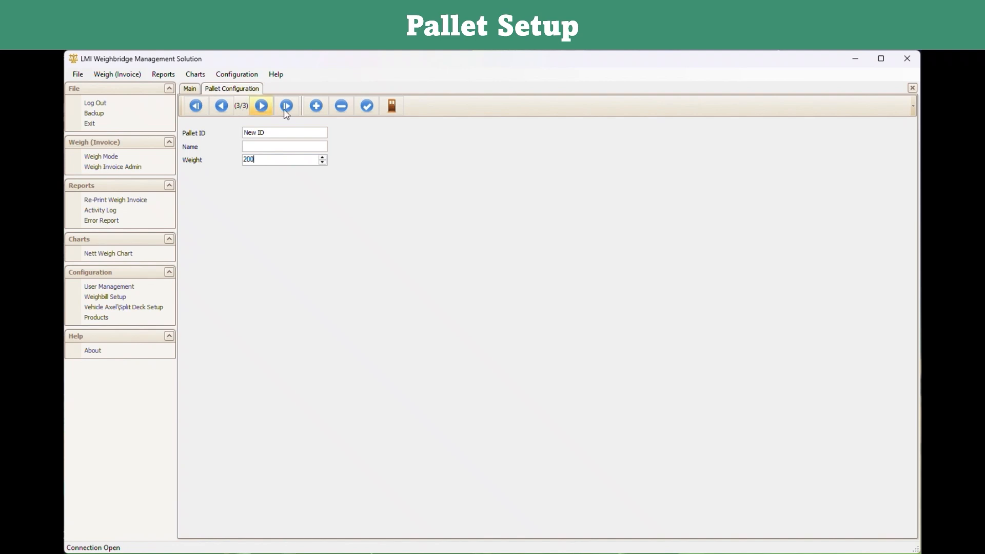
pyautogui.click(341, 106)
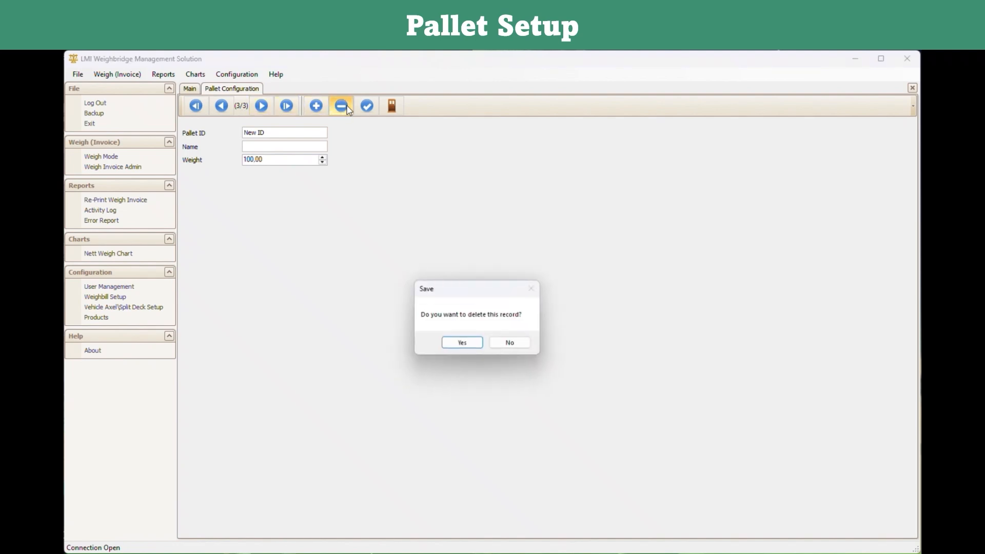
pyautogui.click(462, 343)
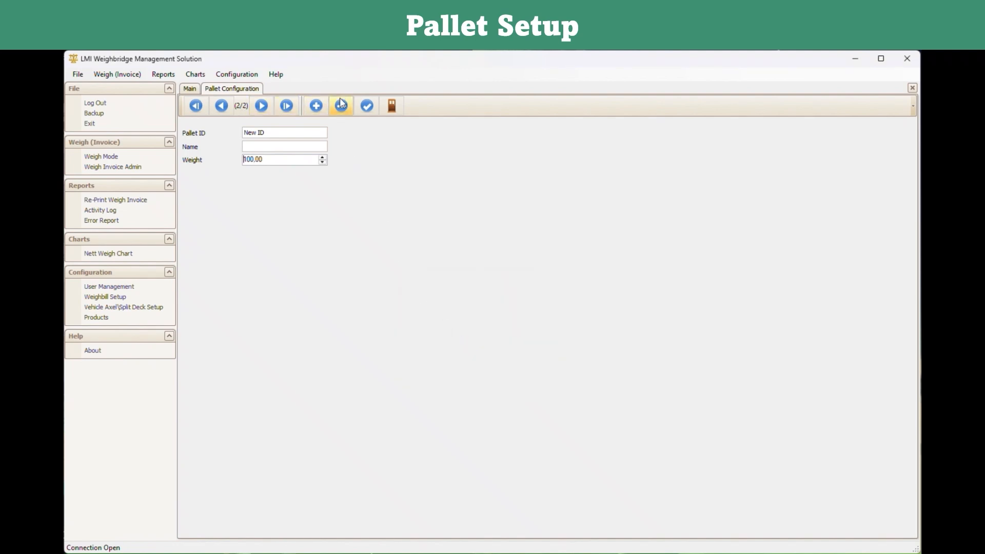
pyautogui.click(343, 109)
pyautogui.click(464, 341)
pyautogui.click(399, 112)
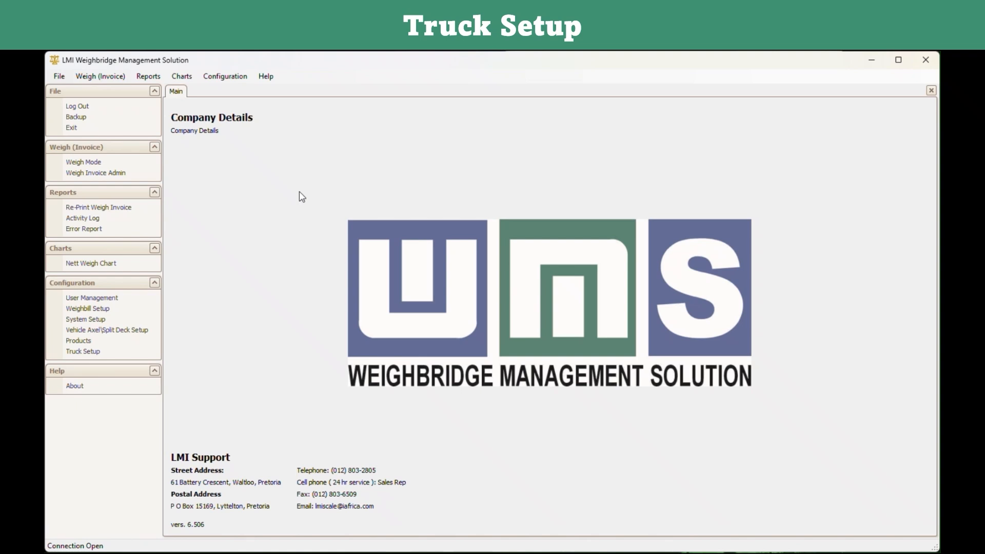
# Open Truck Setup and enter tag number DC223.
pyautogui.click(223, 80)
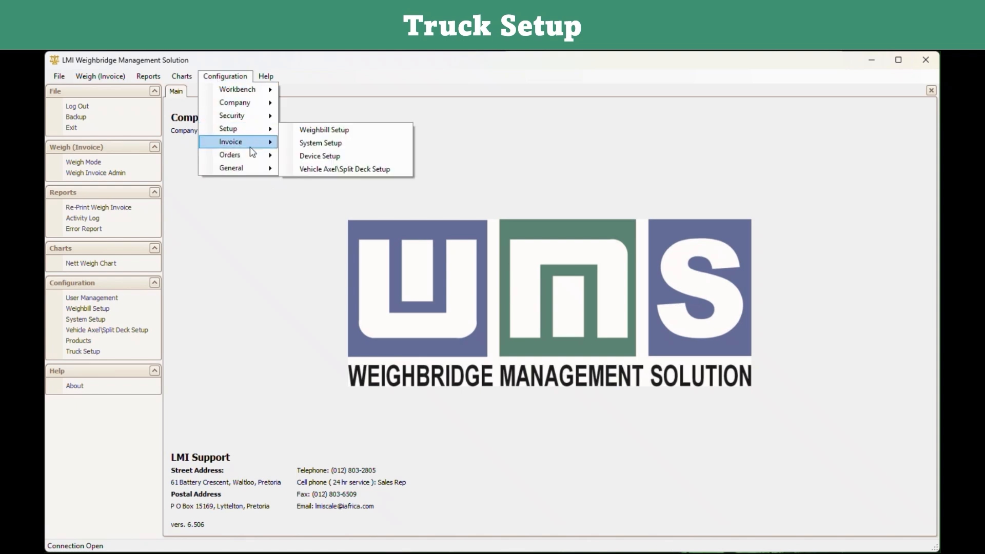
pyautogui.moveTo(250, 165)
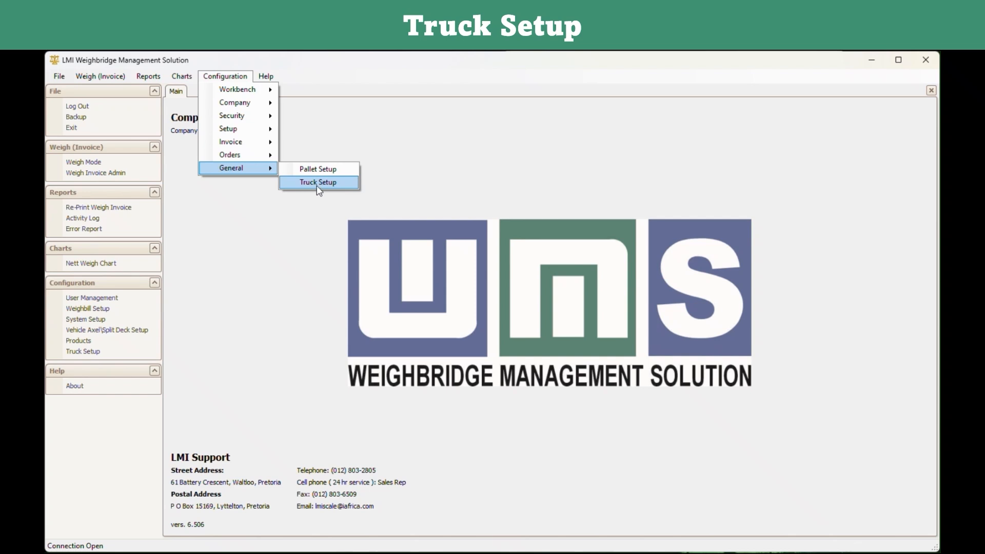
pyautogui.click(83, 352)
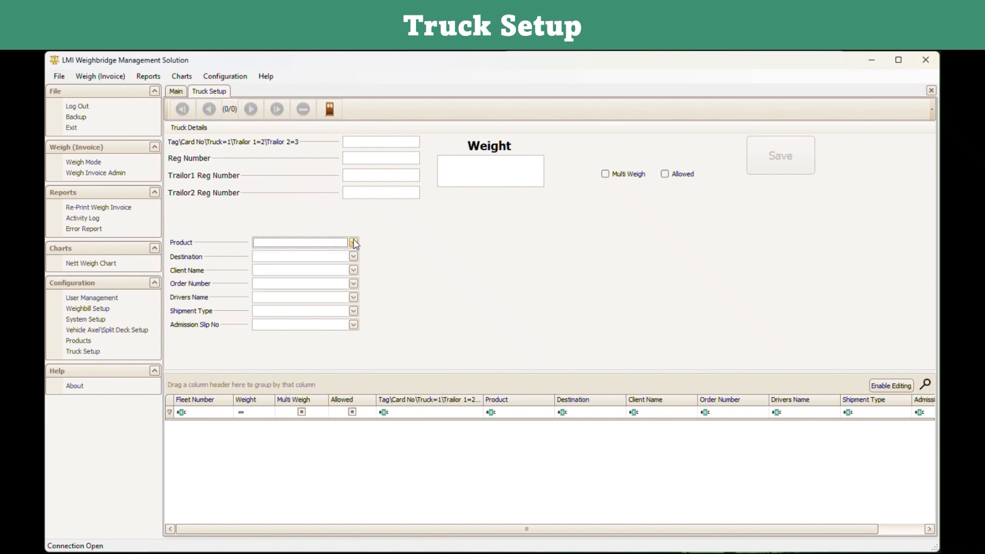
pyautogui.click(359, 141)
pyautogui.write('DC')
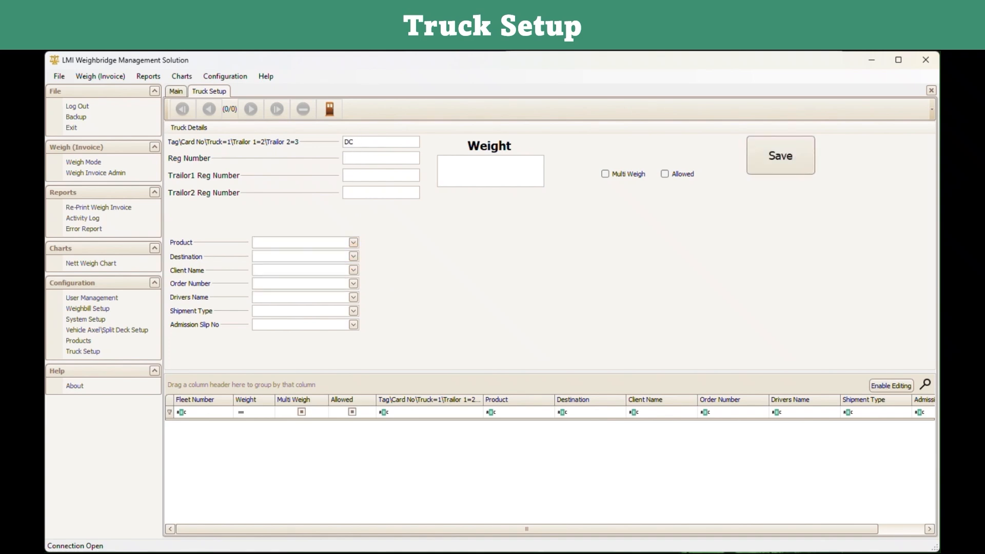
pyautogui.write('223')
pyautogui.write('5')
# Choose Barley as product, Durban as destination and Running Carbs as client.
pyautogui.click(353, 242)
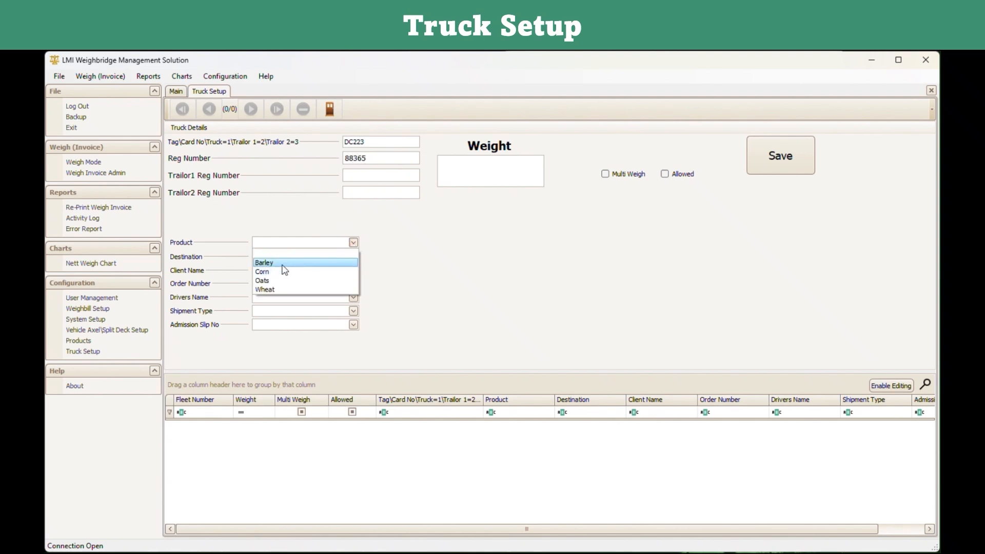
pyautogui.click(327, 263)
pyautogui.click(353, 256)
pyautogui.click(313, 285)
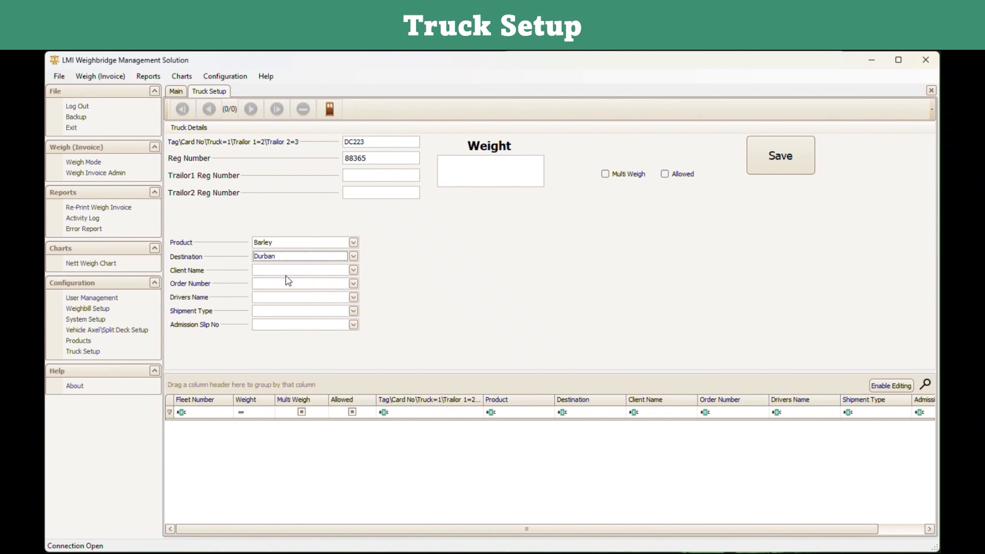
pyautogui.click(353, 270)
pyautogui.click(280, 299)
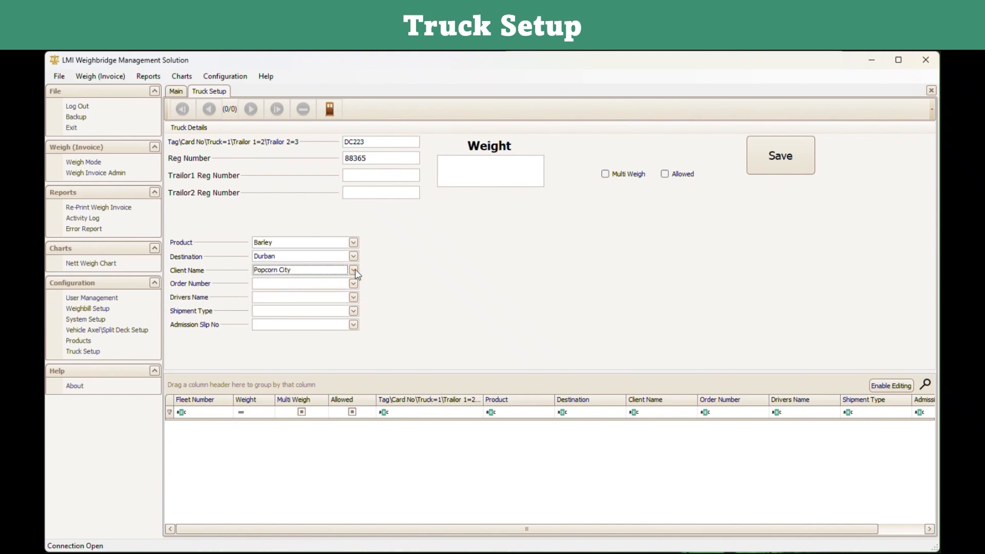
pyautogui.click(354, 270)
pyautogui.click(306, 309)
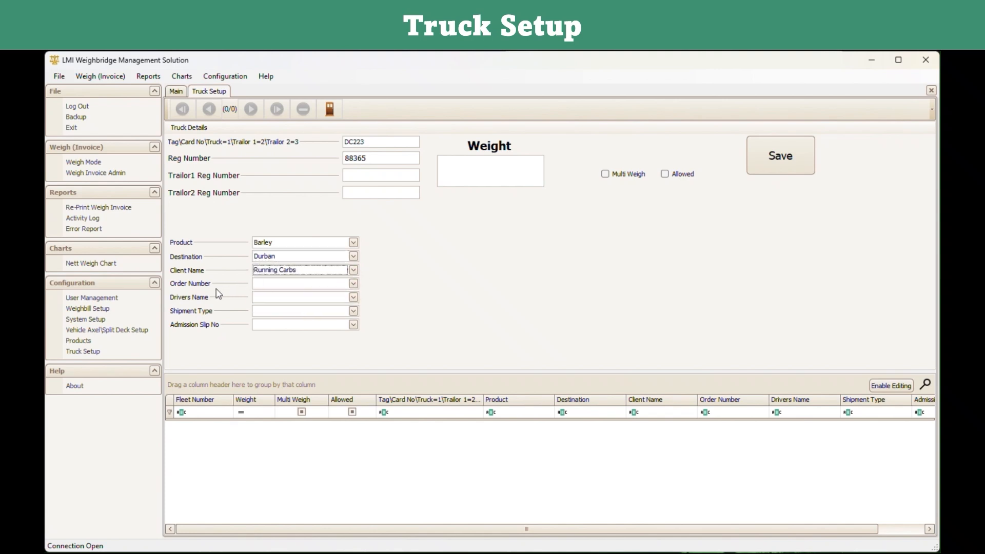
# Set shipment type to Weekly, enter order number 21, and close Truck Setup.
pyautogui.click(282, 300)
pyautogui.click(284, 312)
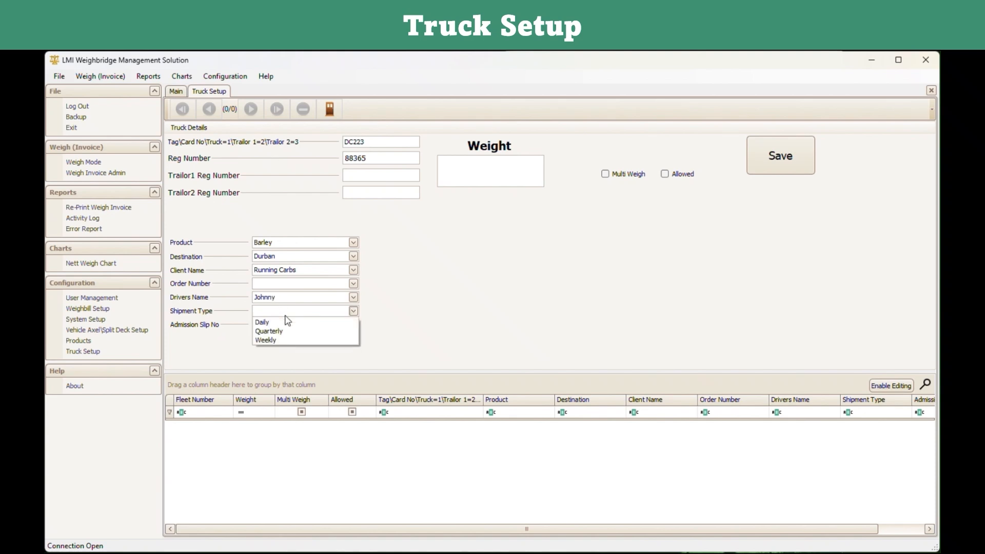
pyautogui.click(284, 341)
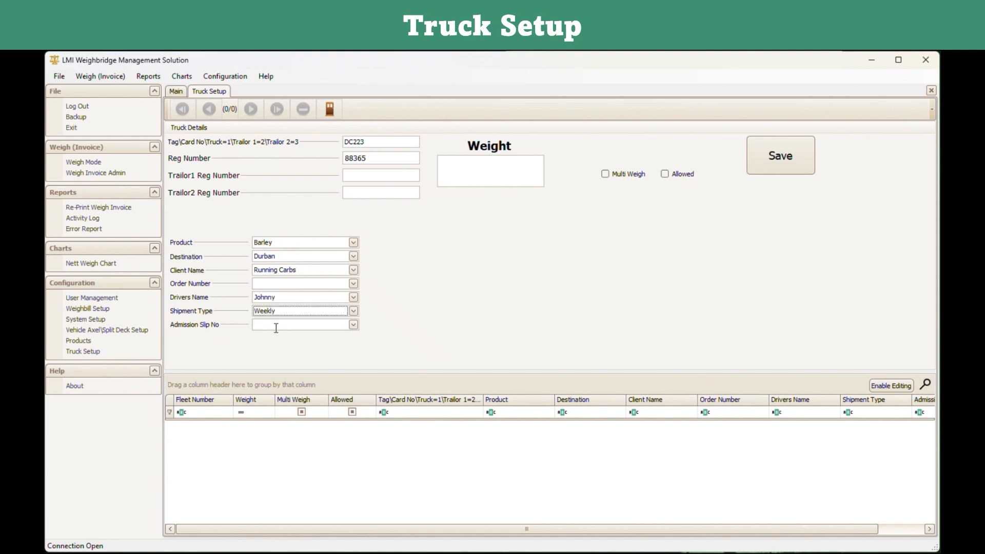
pyautogui.click(277, 327)
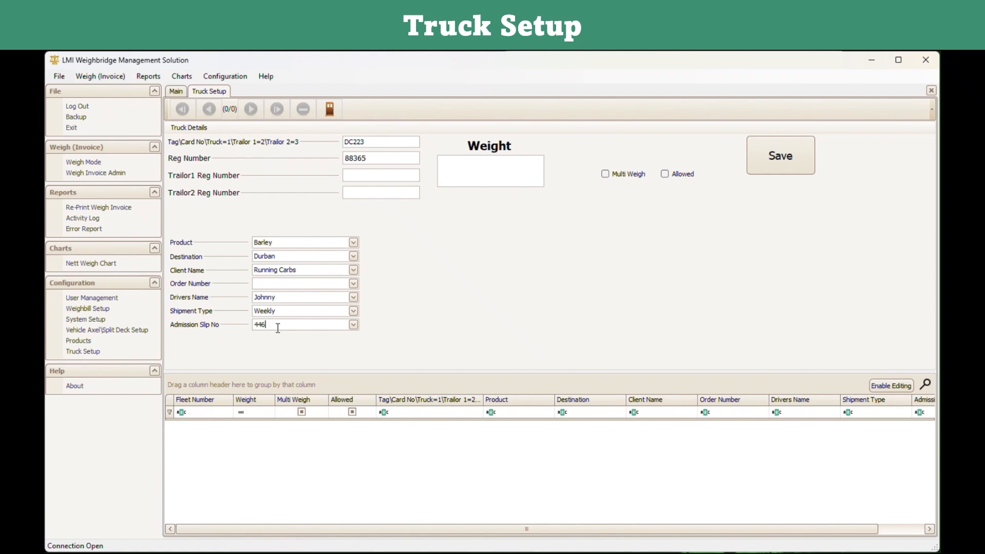
pyautogui.click(270, 284)
pyautogui.write('21')
pyautogui.hscroll(2, 794, 485)
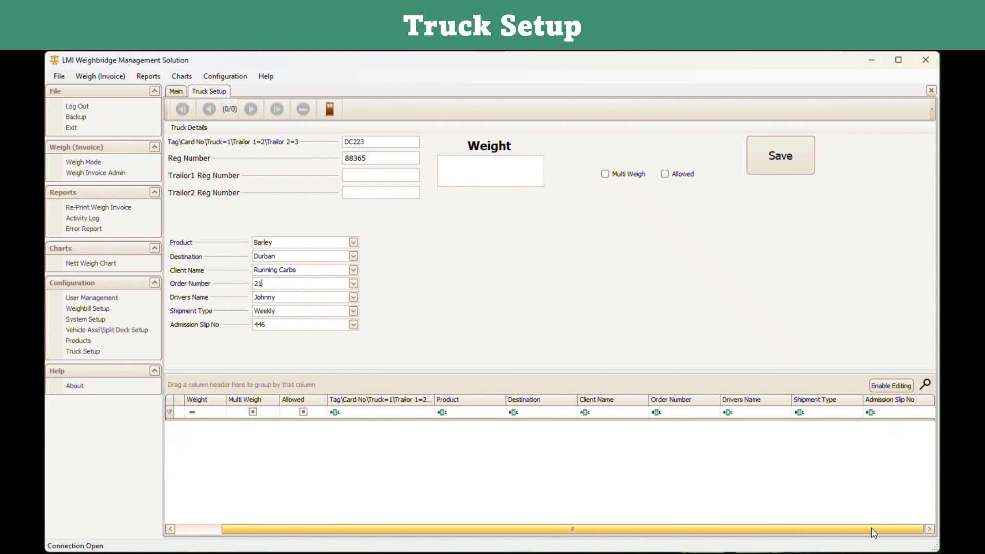
pyautogui.moveTo(871, 527); pyautogui.dragTo(761, 538)
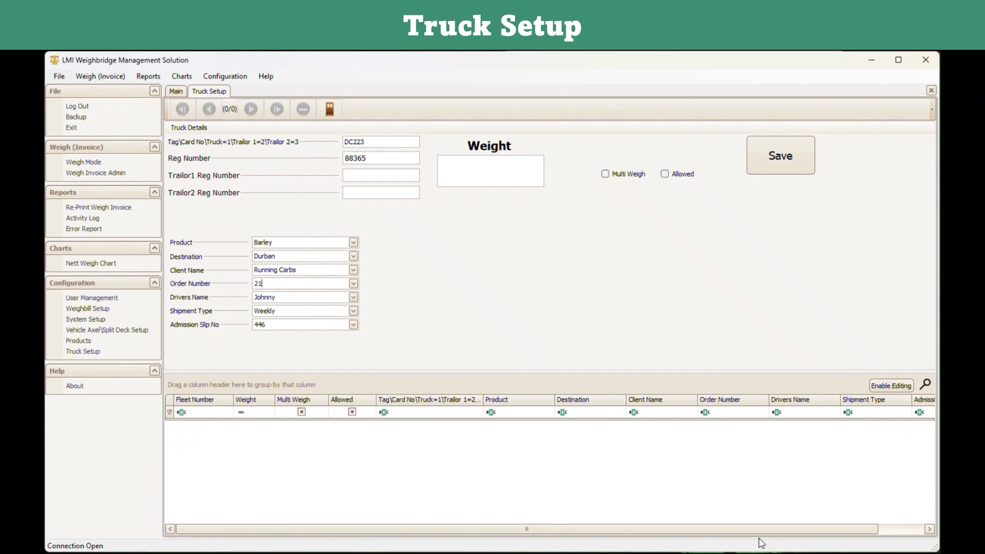
pyautogui.click(330, 110)
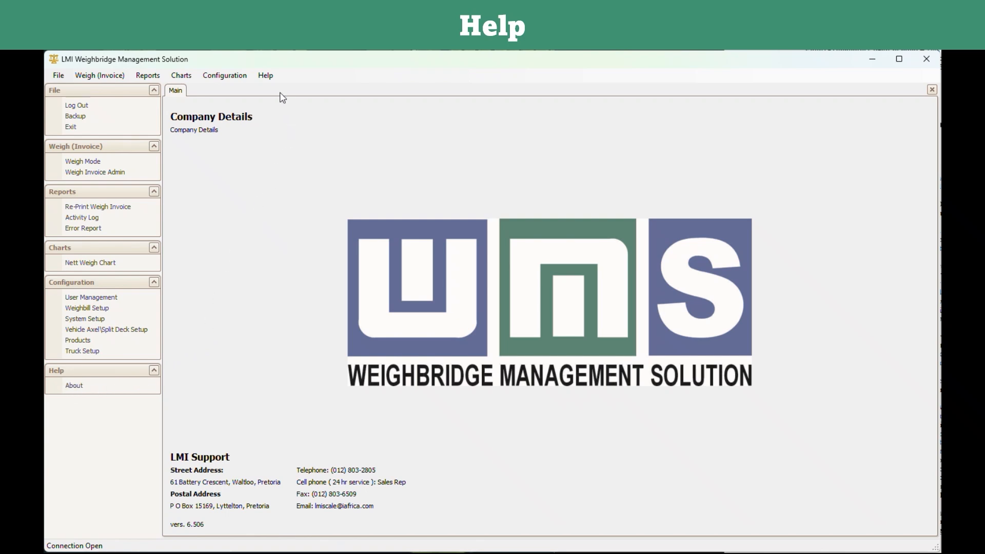
pyautogui.click(266, 77)
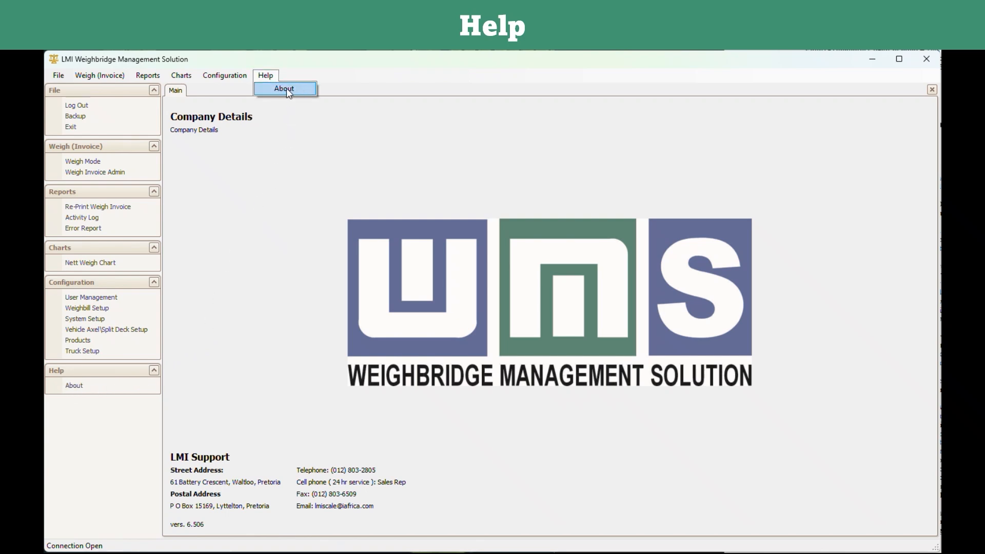
pyautogui.click(285, 89)
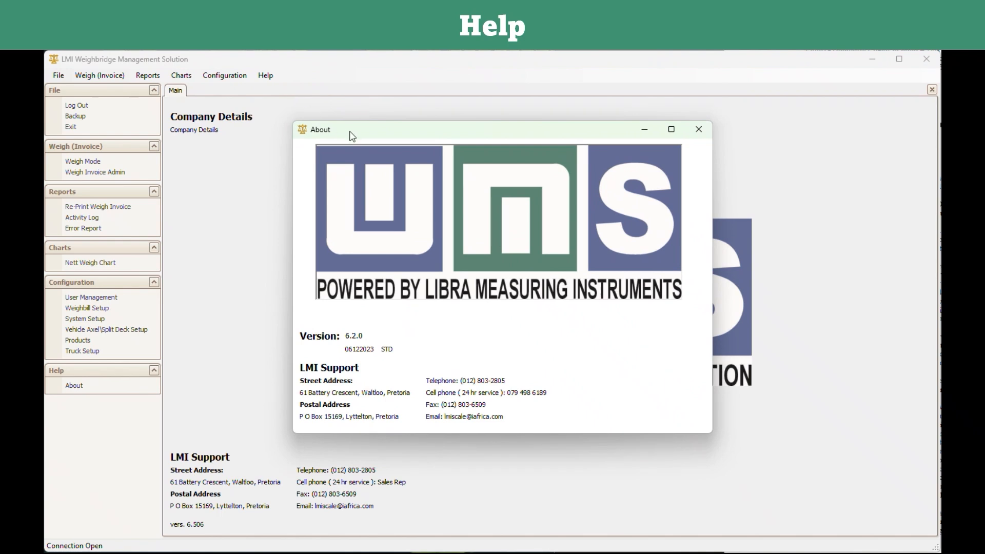
pyautogui.moveTo(376, 136)
pyautogui.mouseDown()
pyautogui.moveTo(406, 148)
pyautogui.moveTo(375, 145)
pyautogui.mouseUp()
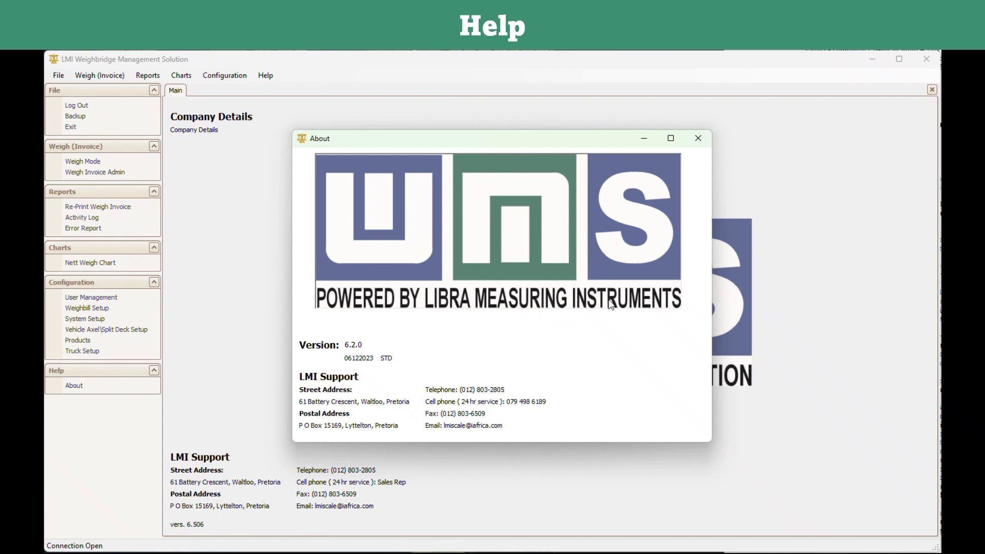
pyautogui.click(704, 141)
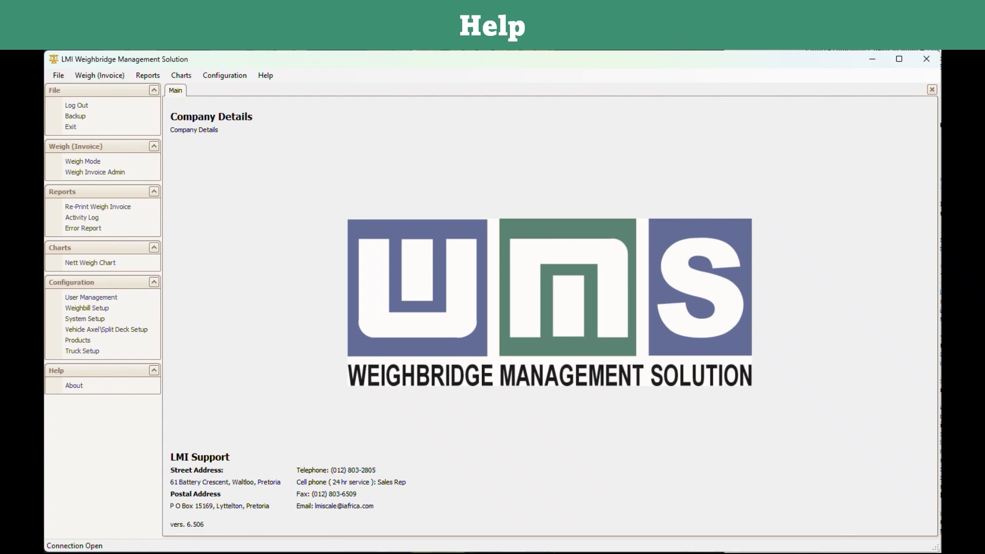